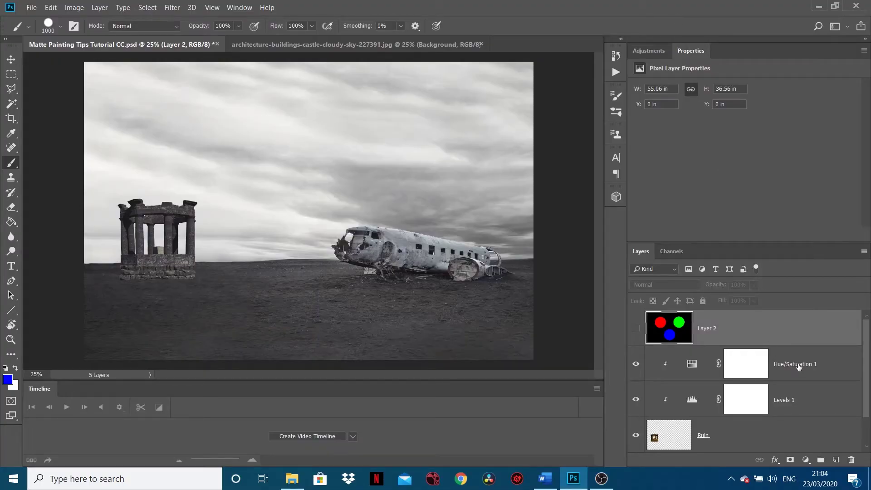
Enlarge the layer list and add a Hue/Saturation adjustment layer above Layer 2
left_click_drag(797, 242, 795, 172)
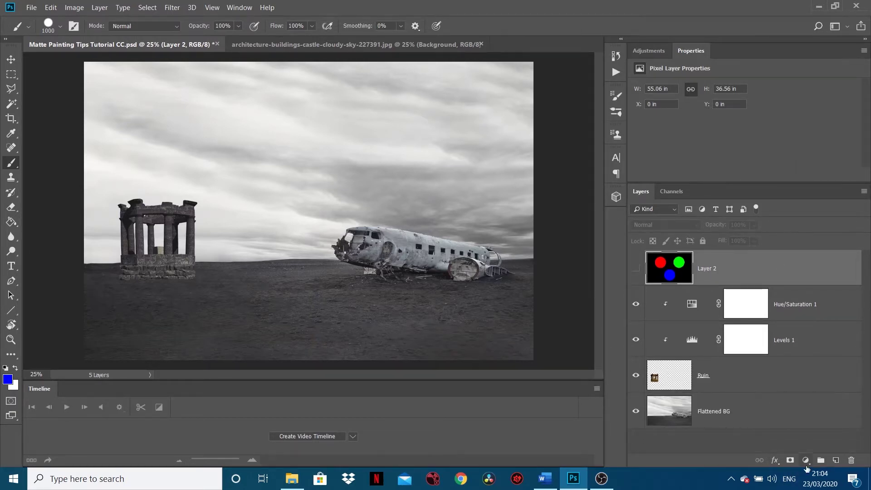
left_click(806, 460)
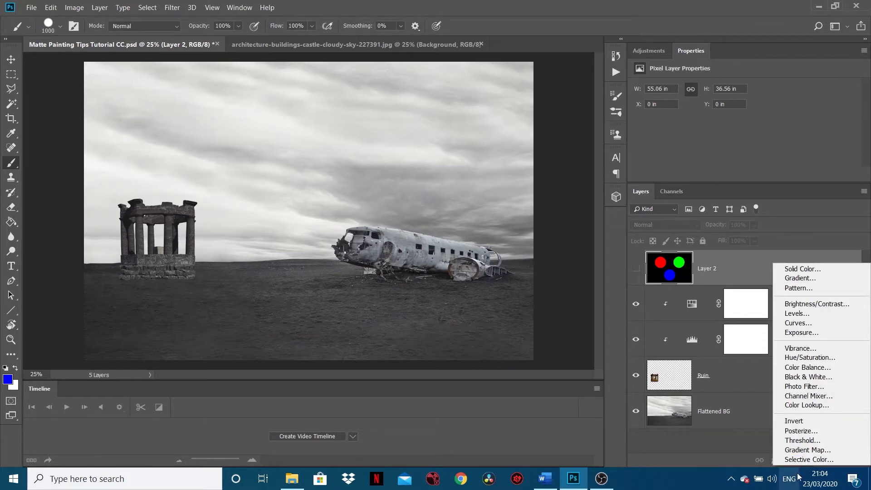
left_click(815, 358)
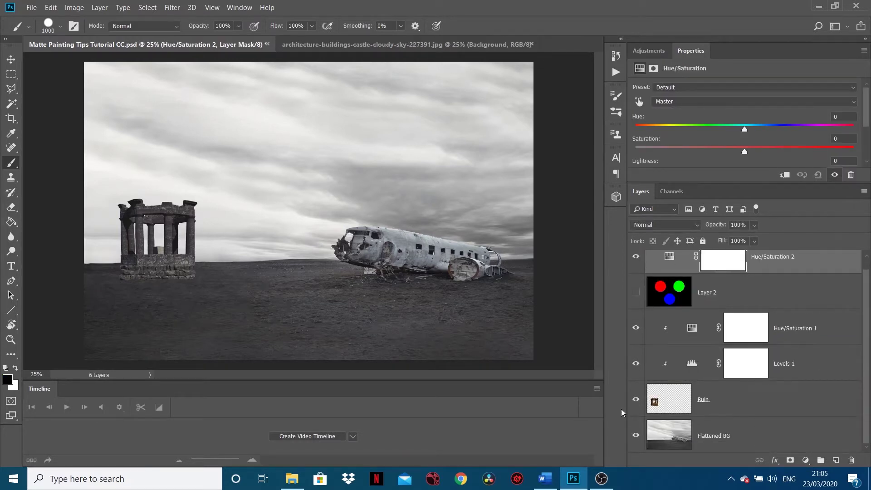
Hide the Ruin layer and paint rough black strokes around the plane on the Flattened BG layer with a size 45 brush
left_click(635, 401)
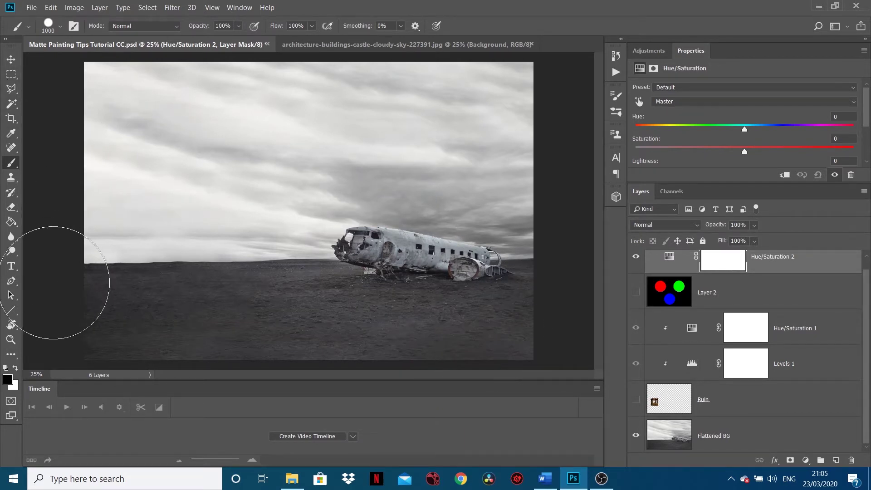
left_click(721, 441)
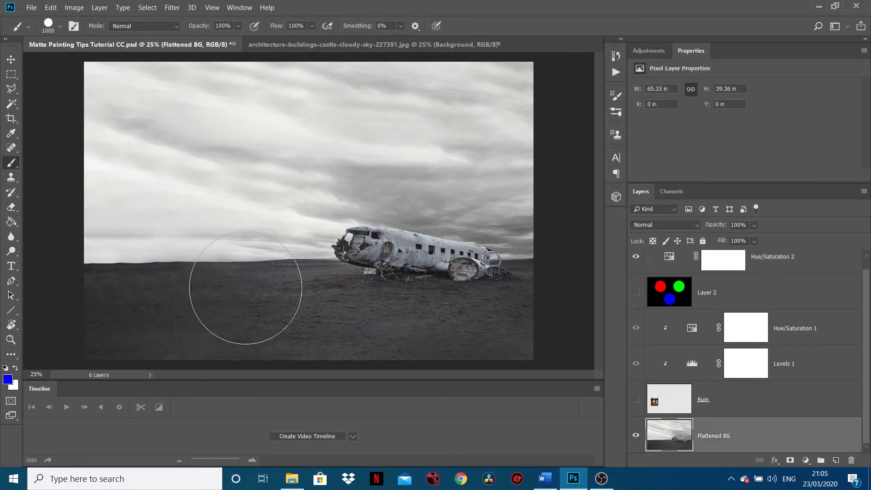
key("bracketleft")
key("bracketleft")
key("bracketleft")
key("bracketleft")
key("bracketleft")
key("bracketleft")
key("bracketleft")
key("bracketleft")
key("bracketleft")
key("bracketleft")
key("bracketleft")
key("bracketleft")
key("bracketleft")
key("bracketleft")
mouse_move(269, 179)
left_mouse_down()
mouse_move(263, 358)
mouse_move(261, 148)
mouse_move(268, 164)
mouse_move(558, 193)
mouse_move(442, 162)
mouse_move(272, 166)
mouse_move(453, 181)
left_mouse_up()
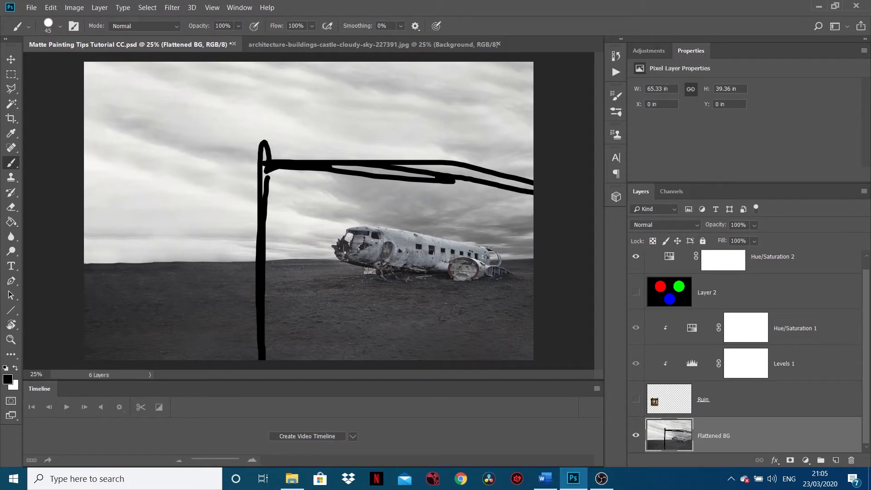
Undo the black brush strokes on Flattened BG and show the Ruin layer again
key("ctrl+z")
key("ctrl+z")
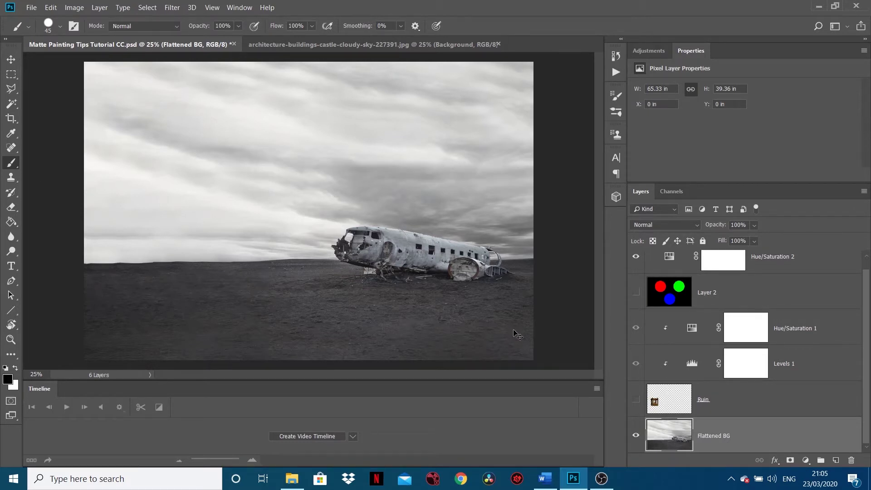
left_click(636, 400)
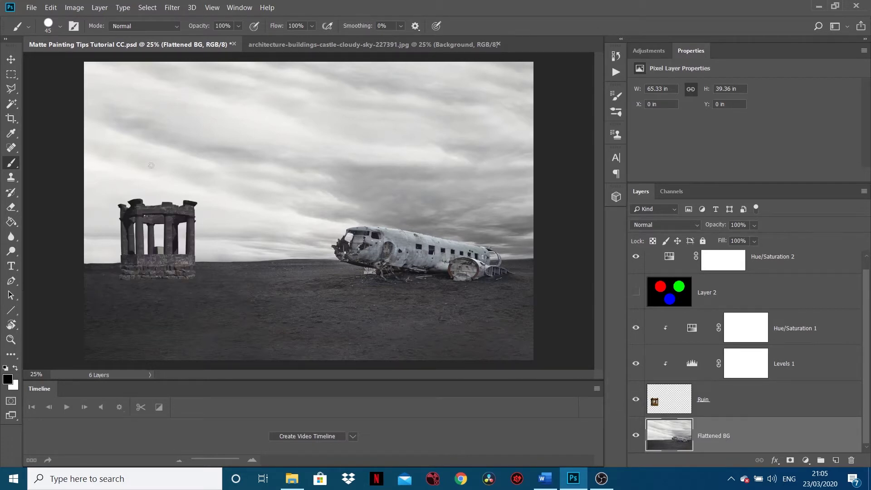
View the architecture-buildings-castle-cloudy-sky-227391.jpg document and return to the matte painting
left_click(295, 41)
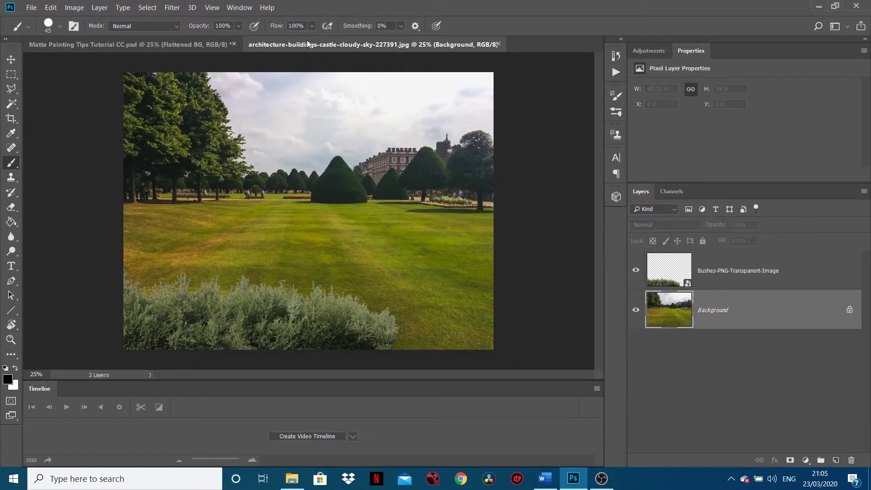
left_click(214, 43)
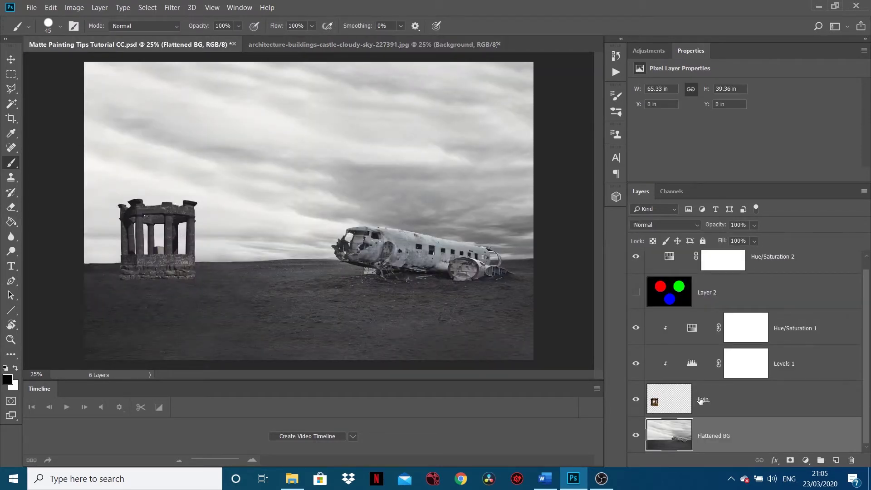
Select the Ruin layer and hide its clipped Levels 1 and Hue/Saturation 1 adjustments
left_click(750, 409)
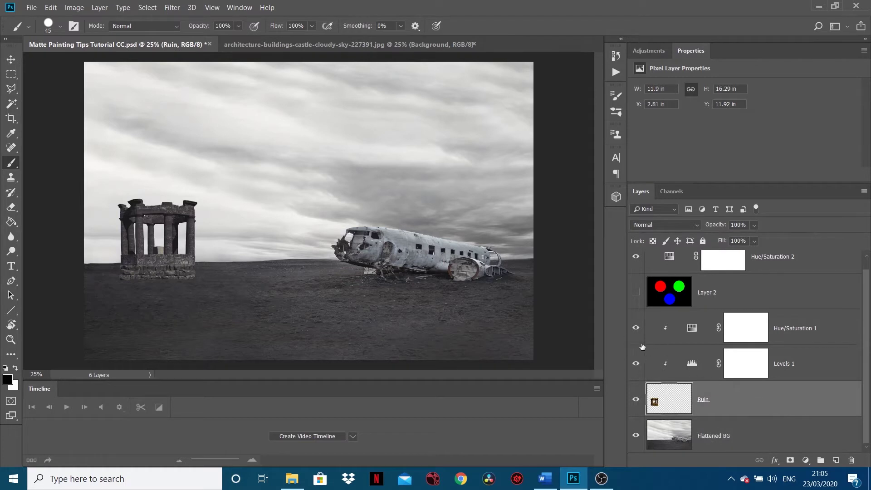
left_click(635, 363)
left_click(636, 327)
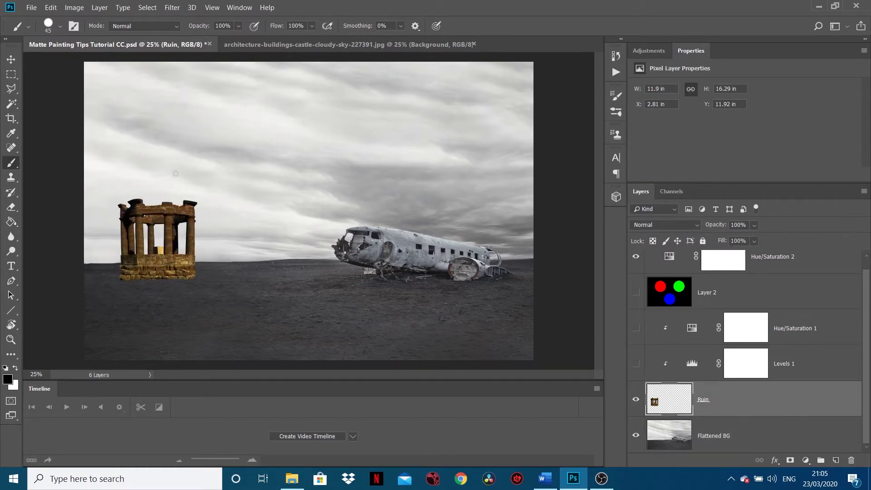
Scale the ruin up to about 173%, reposition it on the ground and show its Levels 1 and Hue/Saturation 1 adjustments
left_click(11, 60)
left_click_drag(204, 159, 276, 62)
left_click_drag(226, 138, 227, 161)
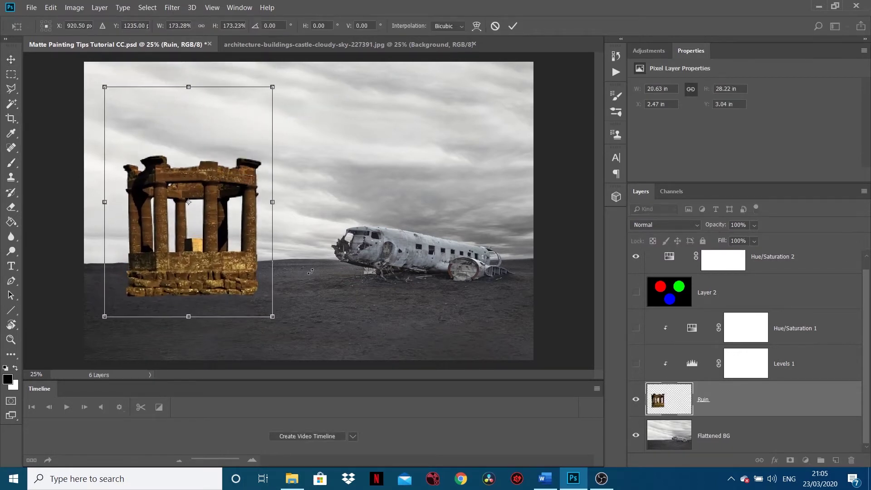
key("Return")
left_click(638, 361)
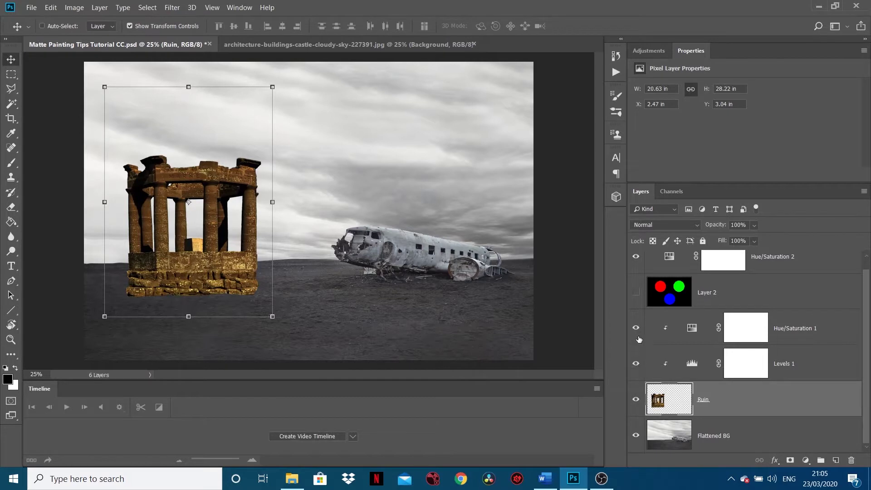
left_click(638, 335)
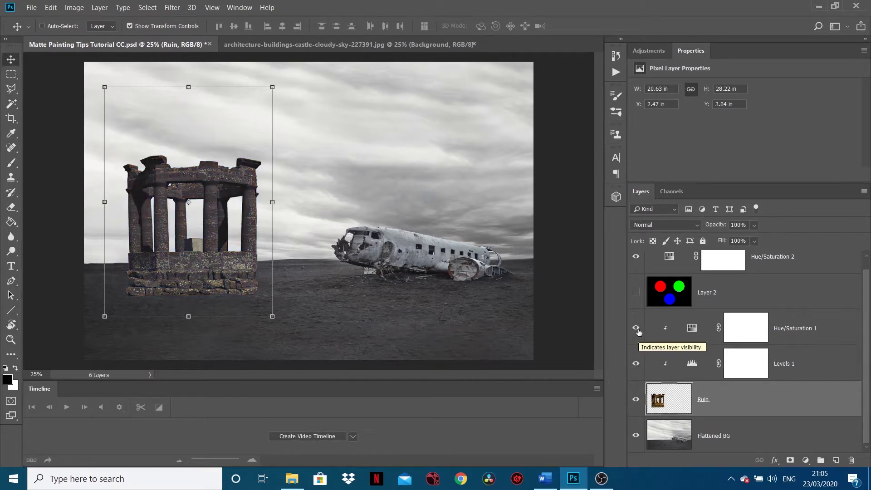
Toggle the visibility of Layer 2 and the ruin's clipped adjustments on and off to compare their effect
left_click(635, 292)
left_click(635, 292, "alt")
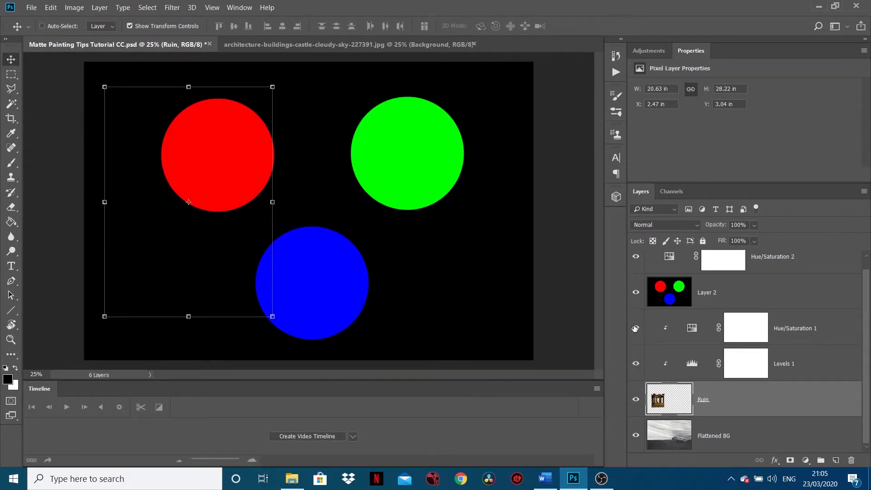
left_click(635, 292, "alt")
left_click(635, 292)
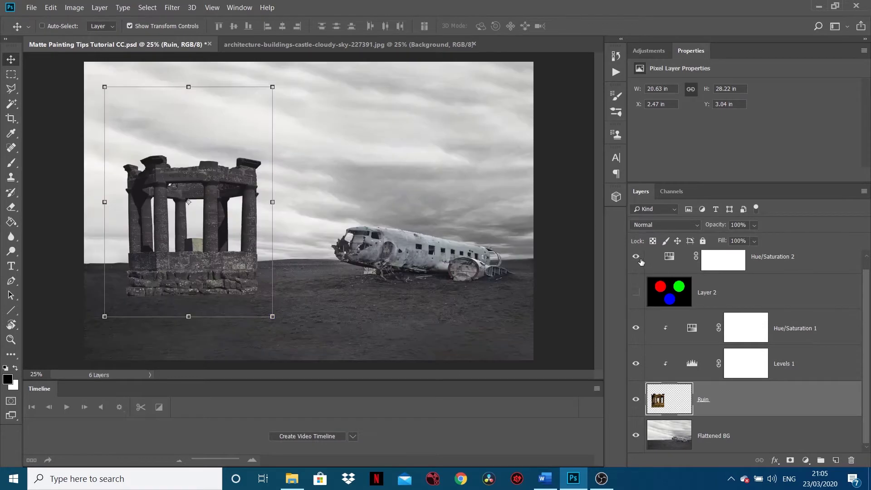
left_click(637, 327)
left_click(635, 363)
left_click(636, 363)
Set the Hue/Saturation 2 layer's saturation to +100 and compare the exaggerated colours of the plane and the ruin
scroll(488, 279, "up", 5)
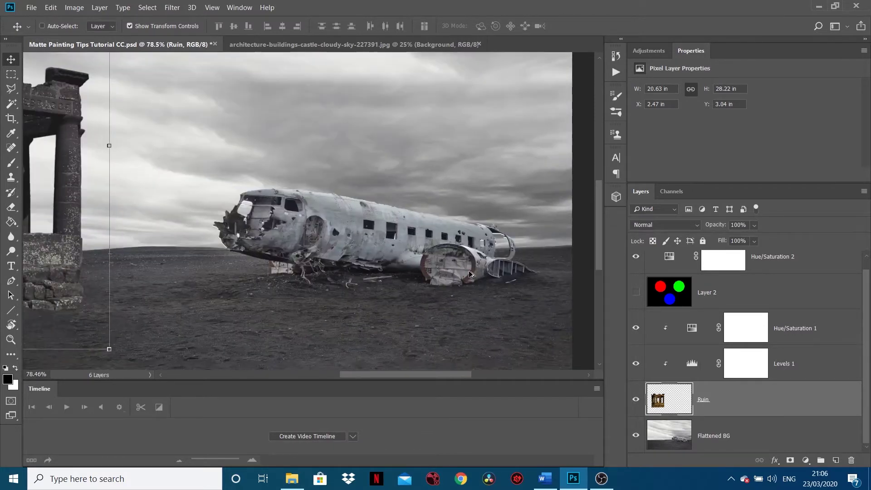
scroll(470, 274, "up", 2)
scroll(668, 288, "up", 1)
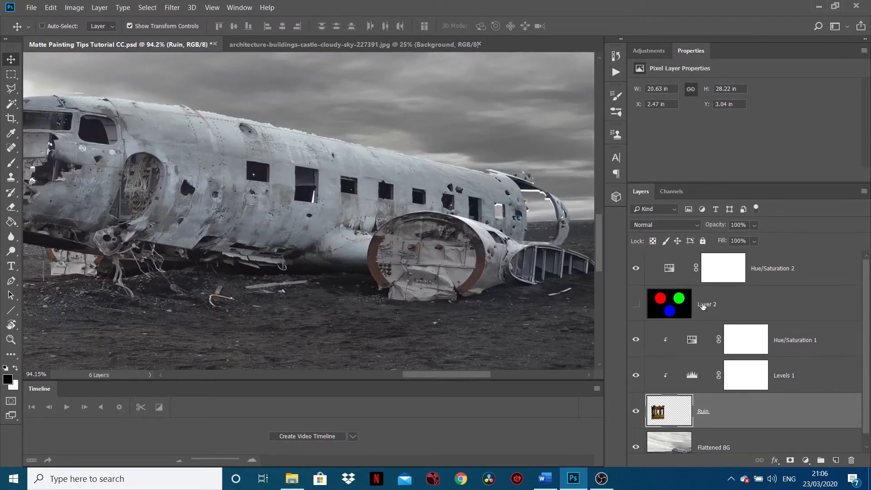
left_click(776, 271)
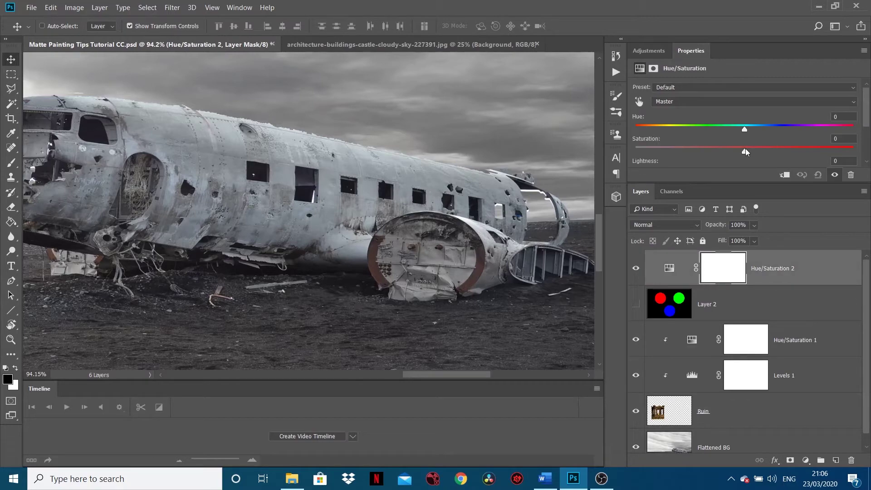
left_click_drag(744, 152, 853, 152)
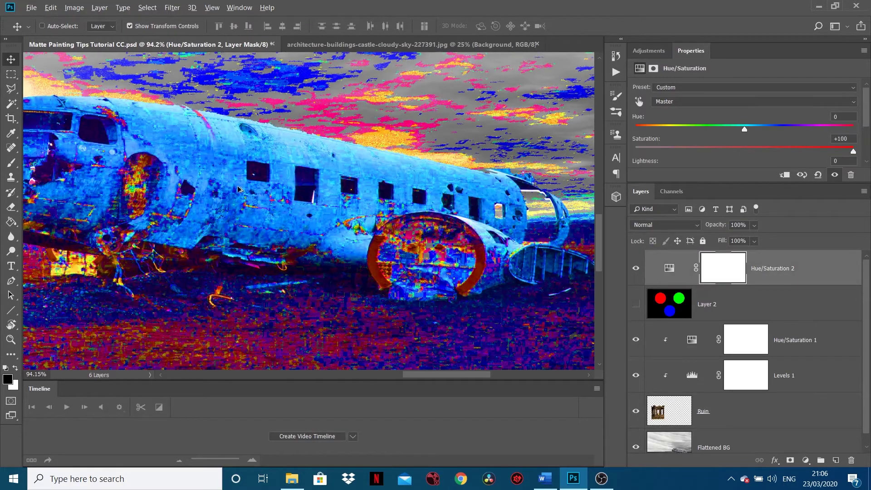
scroll(189, 214, "down", 3)
scroll(190, 214, "down", 2)
scroll(114, 221, "up", 2)
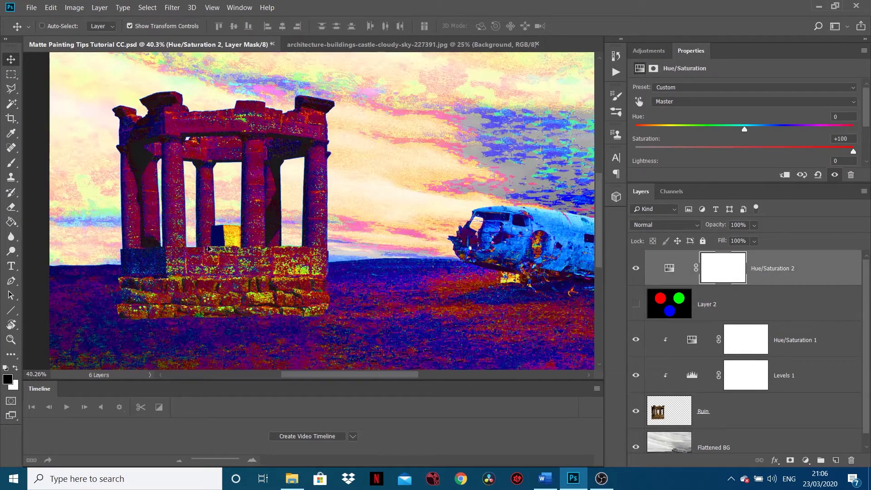
Lower the saturation to +1 and delete the Hue/Saturation 2 adjustment layer
left_click(746, 147)
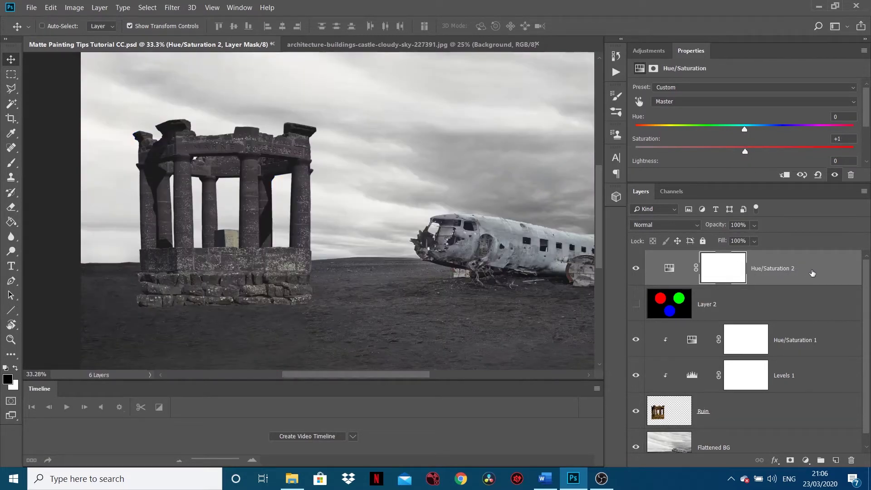
left_click_drag(811, 272, 851, 461)
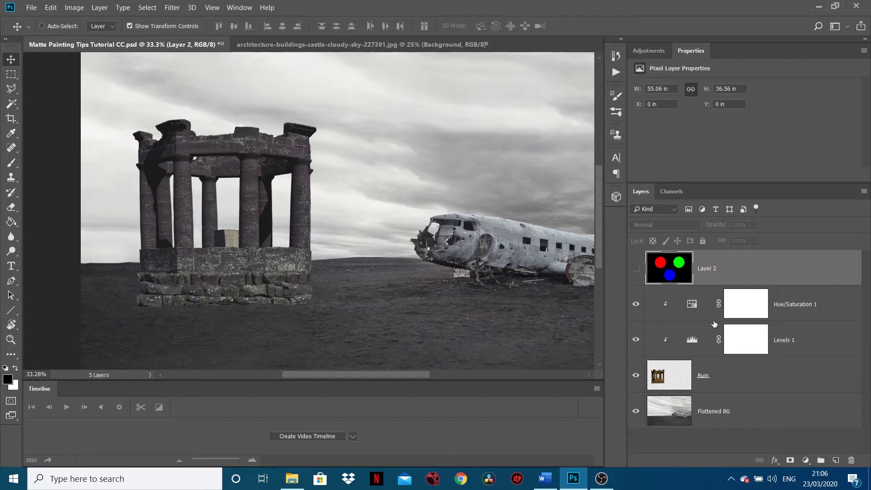
Hide the ruin's Levels 1 and Hue/Saturation 1 adjustments and display the document's colour channels
left_click(636, 340)
left_click(638, 310)
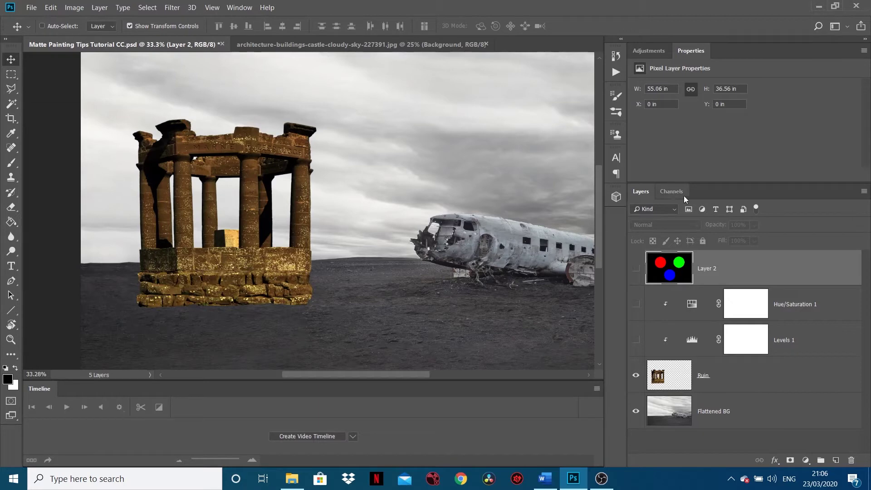
left_click(240, 8)
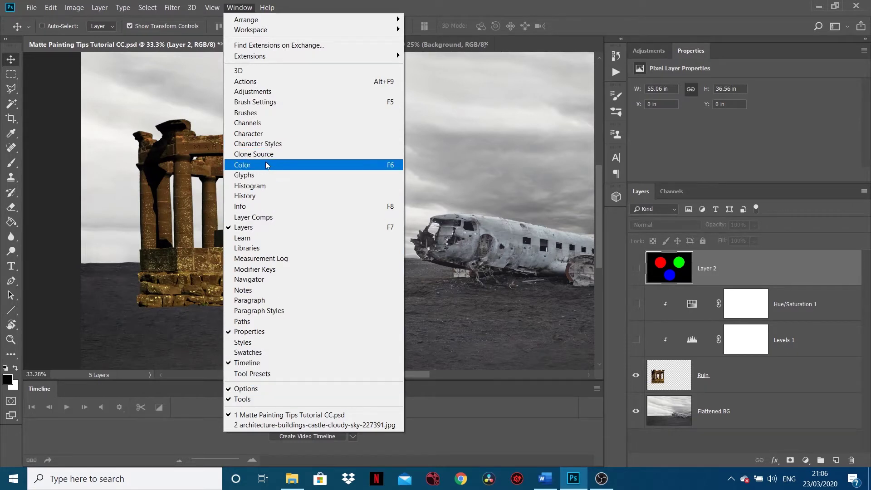
left_click(270, 125)
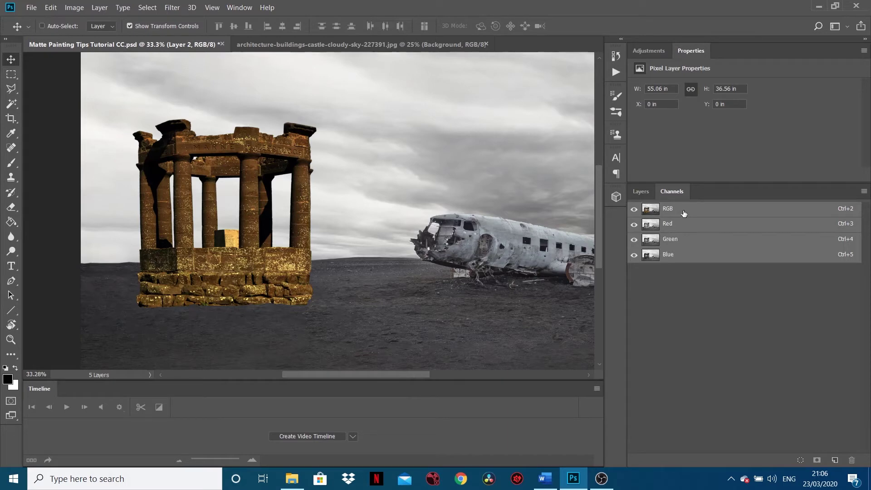
View the Red, Green and Blue channels one at a time to compare the ruin's tones with the background
left_click(681, 226)
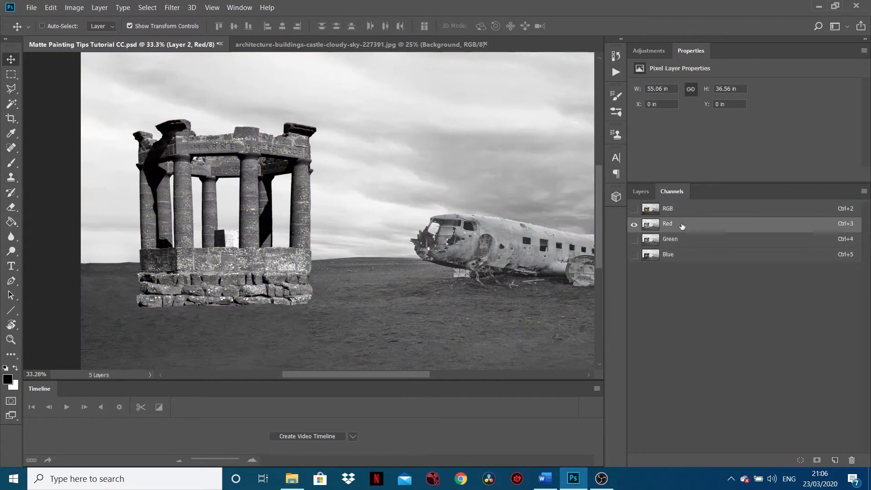
left_click(682, 239)
left_click(683, 254)
left_click(682, 239)
left_click(685, 224)
left_click(681, 240)
left_click(682, 255)
left_click(680, 224)
left_click(681, 241)
left_click(683, 254)
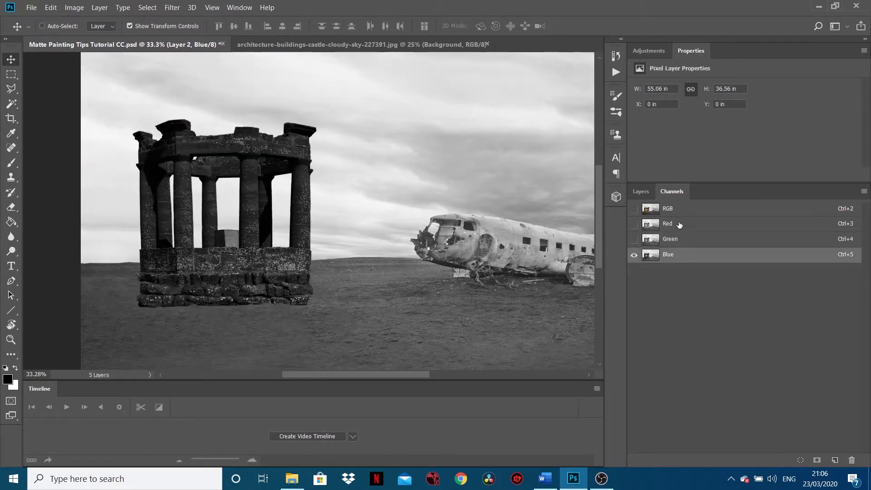
left_click(680, 225)
left_click(682, 239)
left_click(684, 254)
left_click(693, 239)
Examine the plane wreck closely in the RGB composite and in the individual Blue, Green and Red channels
scroll(517, 276, "up", 5)
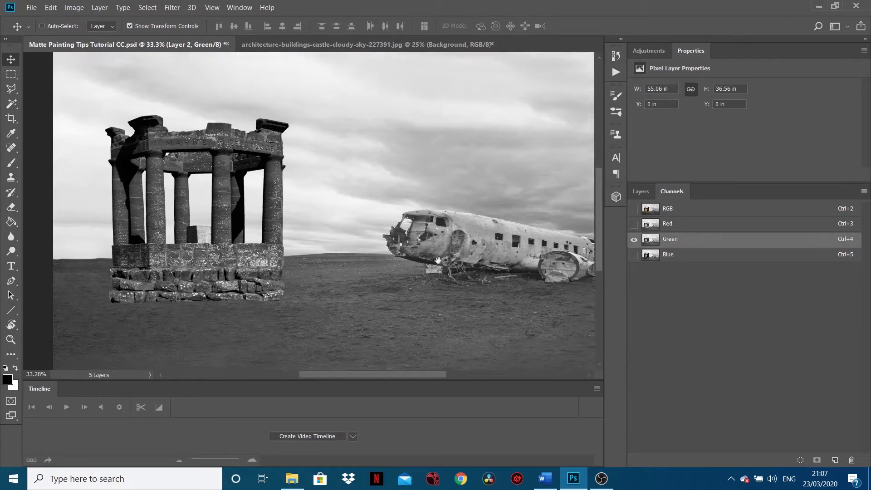
scroll(336, 278, "up", 4)
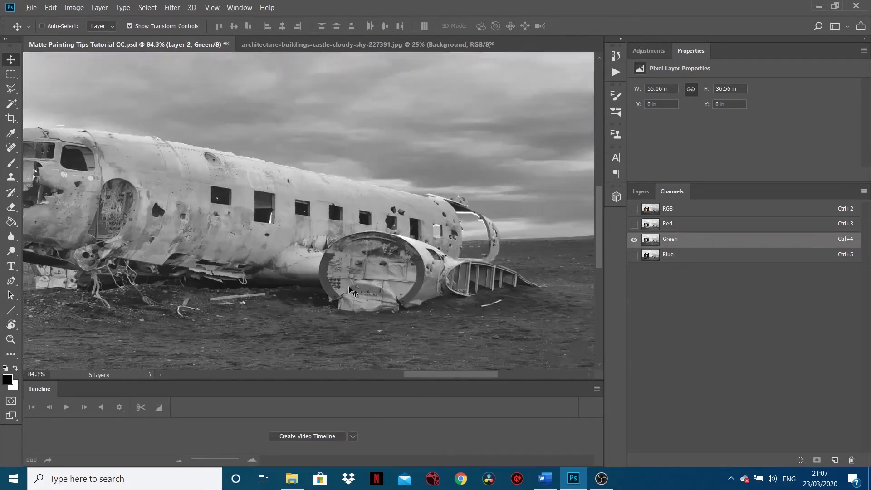
left_click(677, 211)
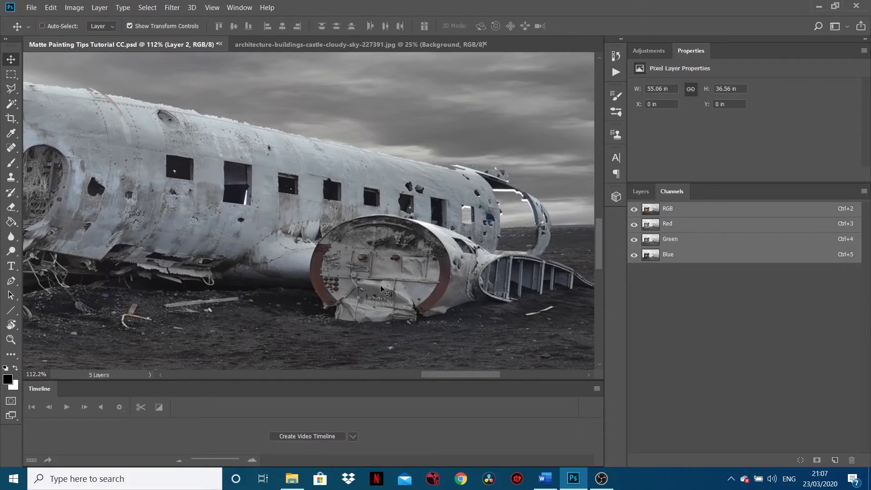
left_click(681, 257)
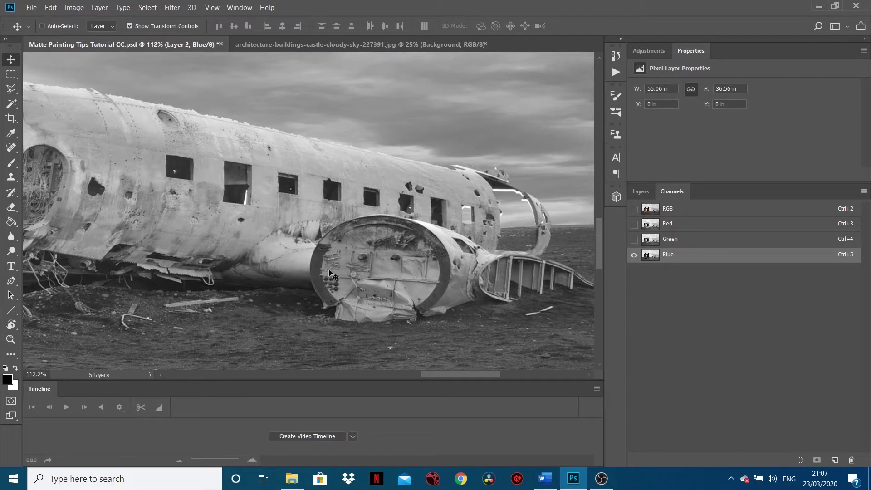
left_click(674, 244)
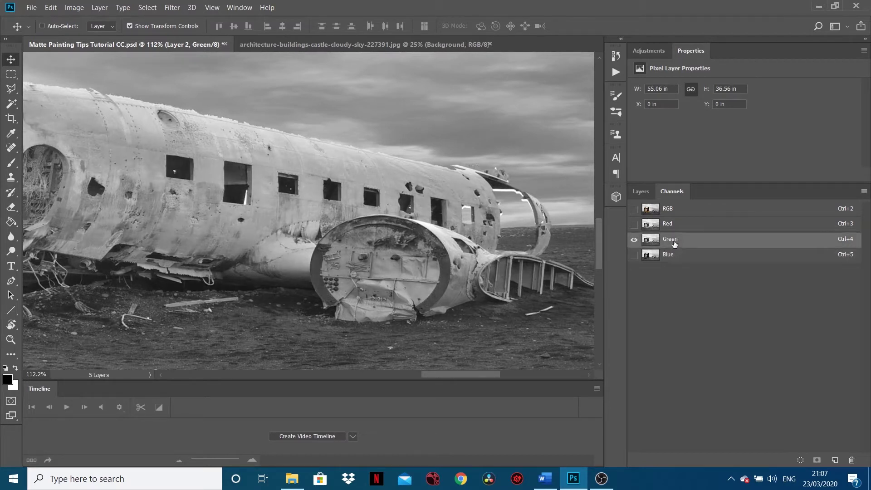
left_click(672, 226)
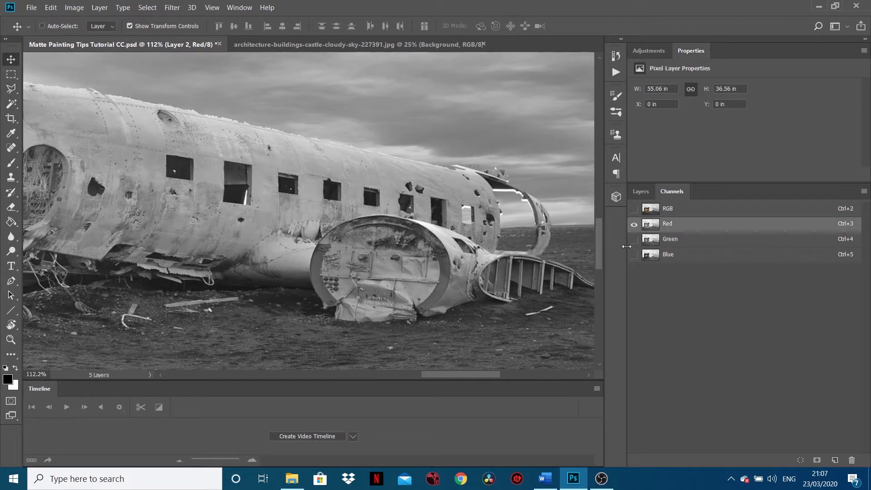
Compare the plane wreck's tones in the individual Blue, Green and Red channels and return to the RGB composite
left_click(679, 251)
left_click(680, 239)
left_click(682, 231)
left_click(690, 242)
left_click(685, 257)
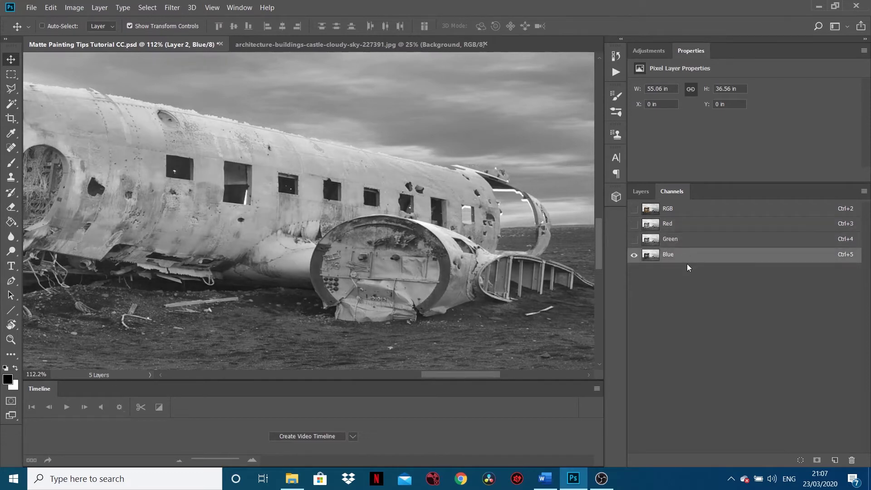
left_click(682, 213)
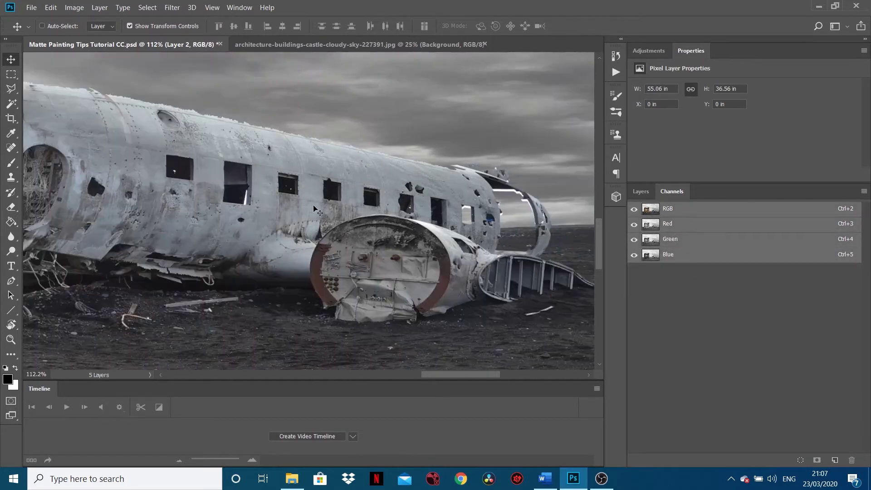
Examine the fuselage panels around the plane wreck's windows up close in the RGB composite and in the Red, Green and Blue channels
scroll(249, 211, "down", 3)
scroll(238, 220, "down", 1)
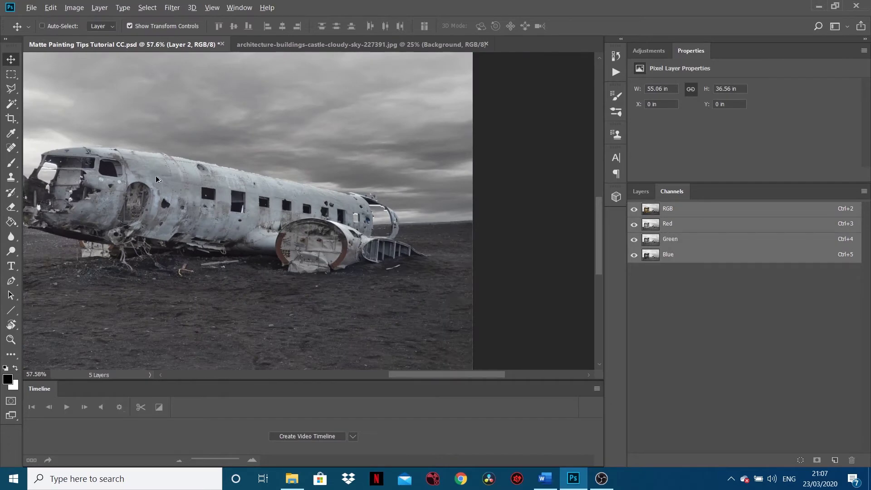
scroll(158, 179, "up", 3)
scroll(162, 229, "up", 2)
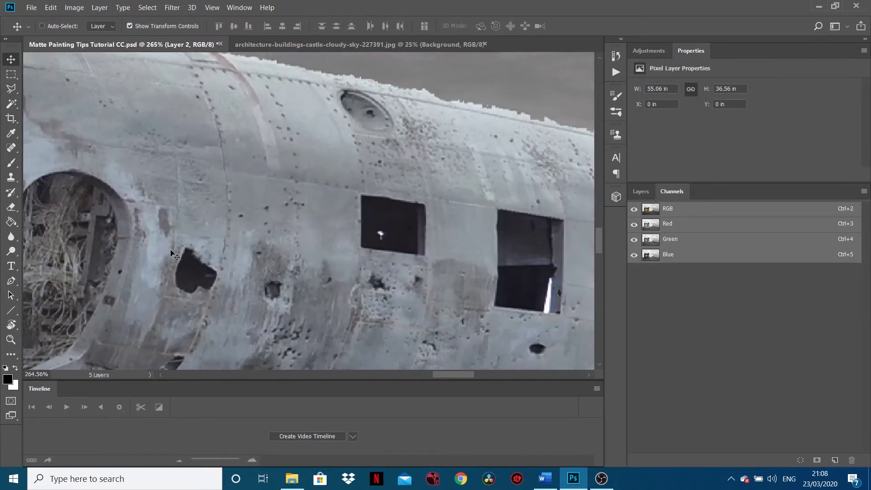
left_click(699, 228)
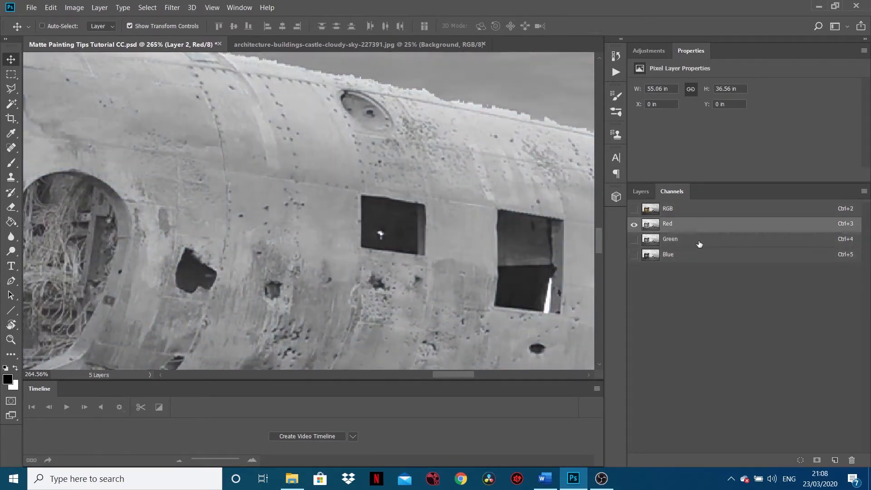
left_click(698, 241)
left_click(690, 254)
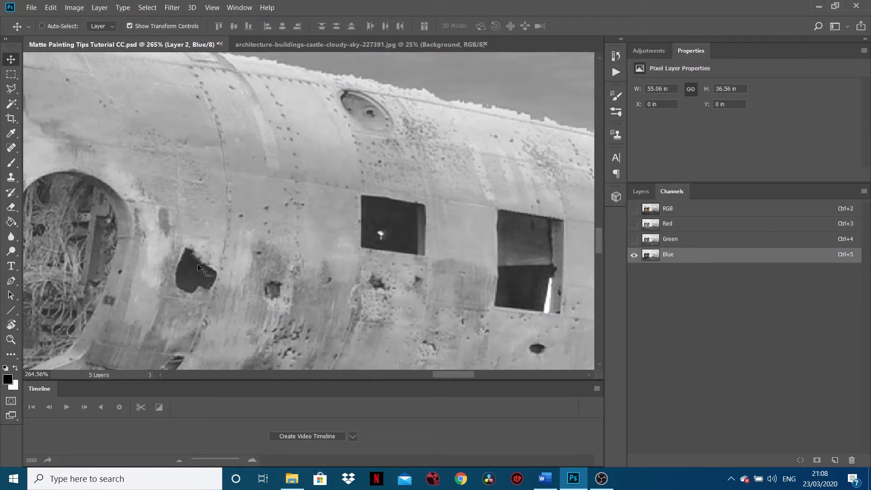
left_click(695, 239)
left_click(696, 224)
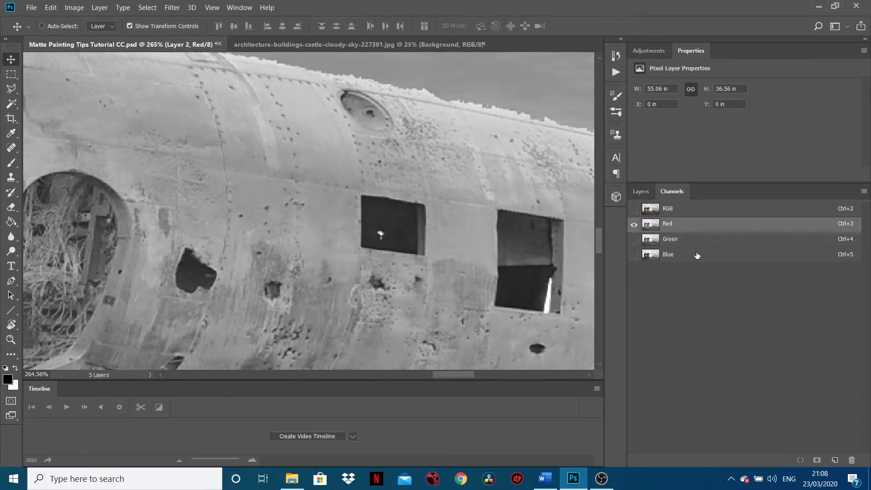
left_click(696, 254)
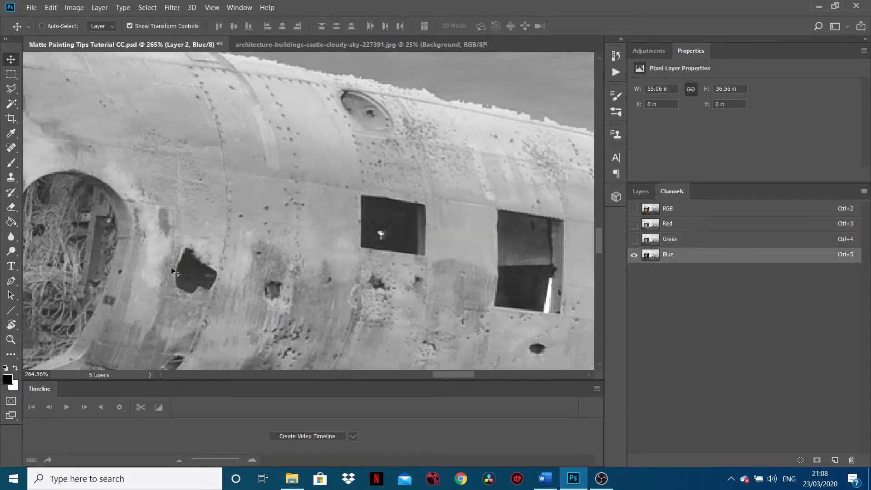
Make Layer 2 with the red, green and blue circles visible and display it in the RGB composite
scroll(150, 272, "down", 5)
scroll(152, 270, "down", 4)
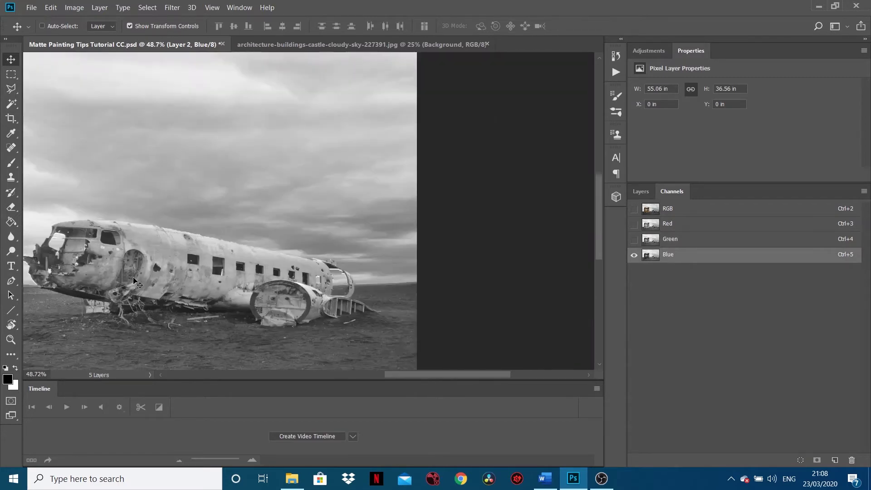
left_click(640, 191)
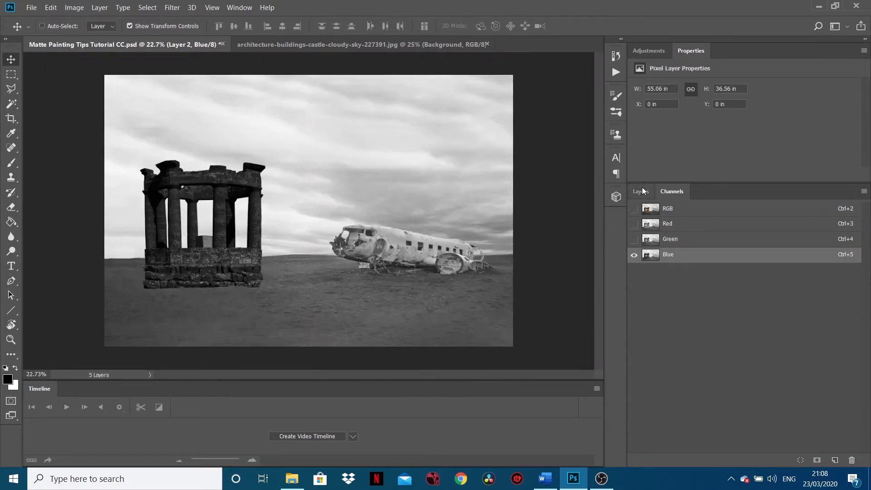
left_click(634, 269)
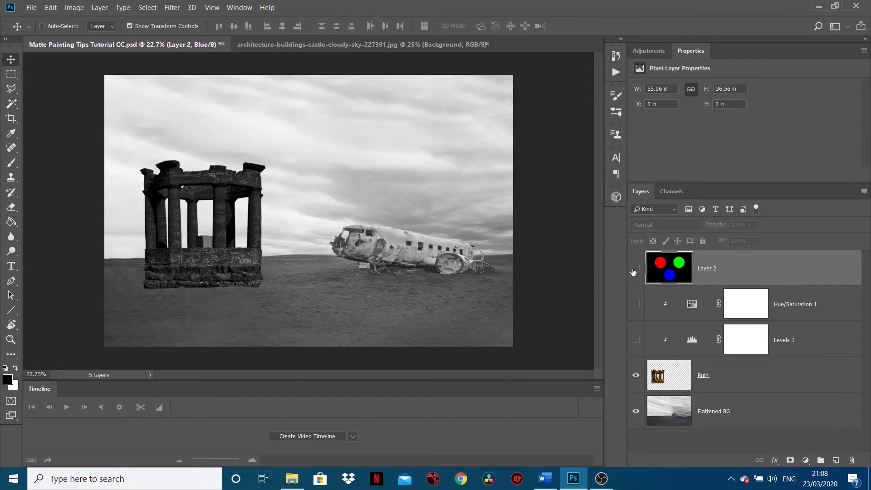
left_click(671, 191)
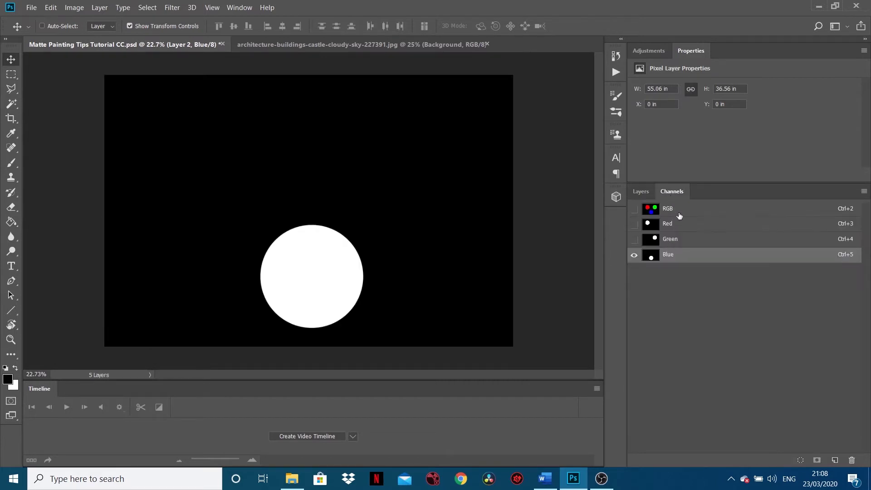
left_click(678, 215)
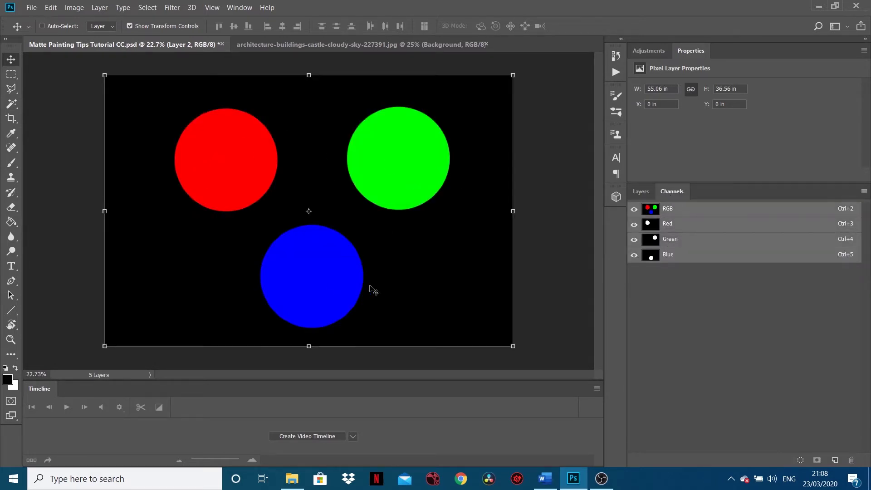
View the coloured circles in the individual Red, Green and Blue channels, checking against the RGB composite
left_click(700, 228)
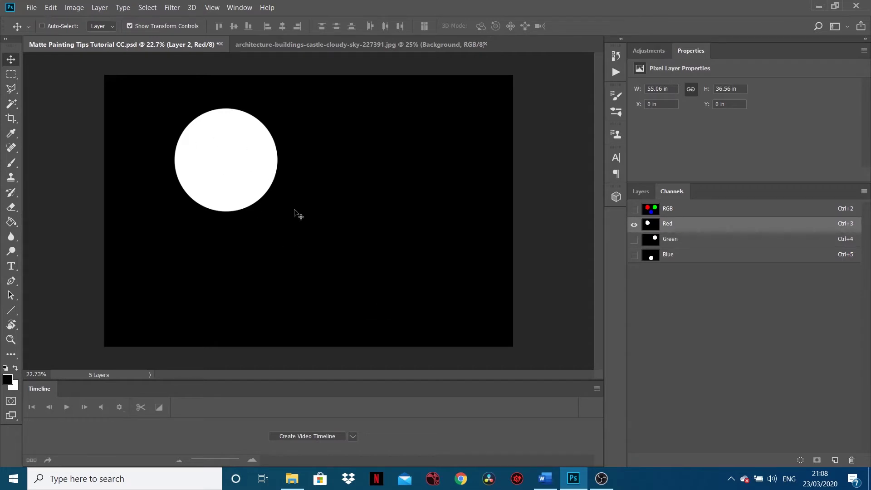
left_click(694, 241)
left_click(675, 210)
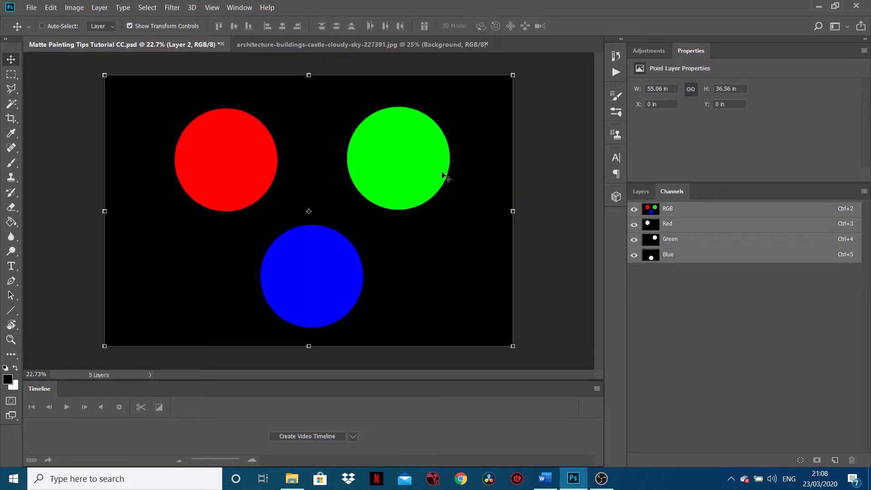
left_click(679, 240)
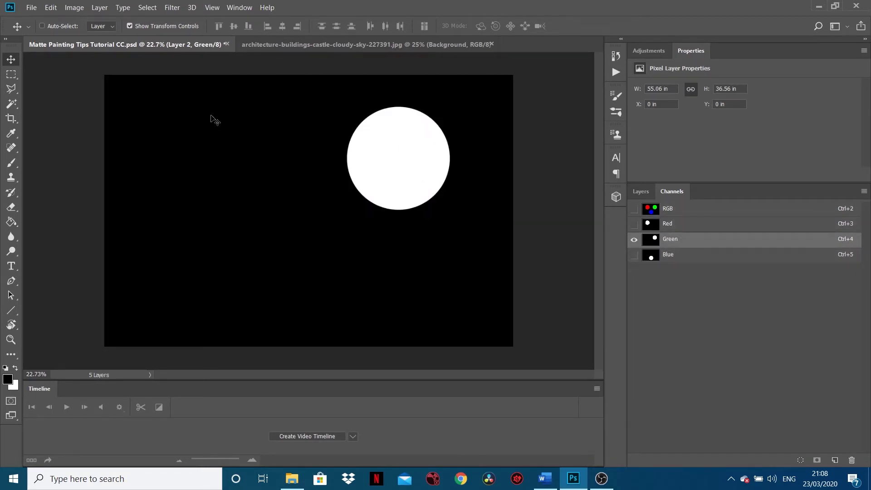
left_click(668, 257)
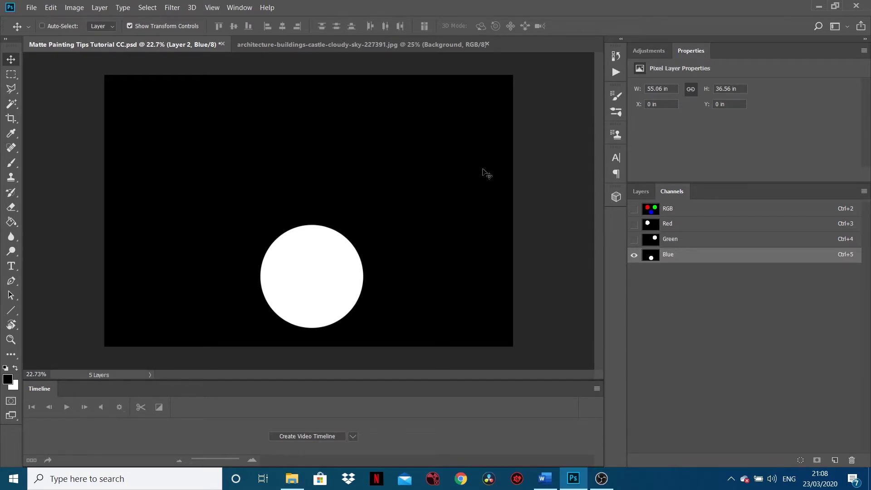
Restore the RGB composite view and delete Layer 2 with the coloured circles
left_click(667, 210)
left_click(642, 191)
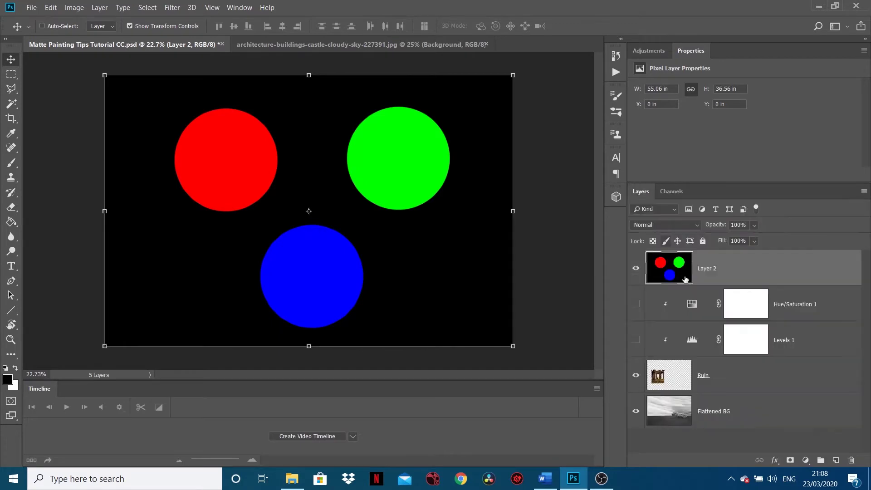
left_click_drag(771, 270, 851, 460)
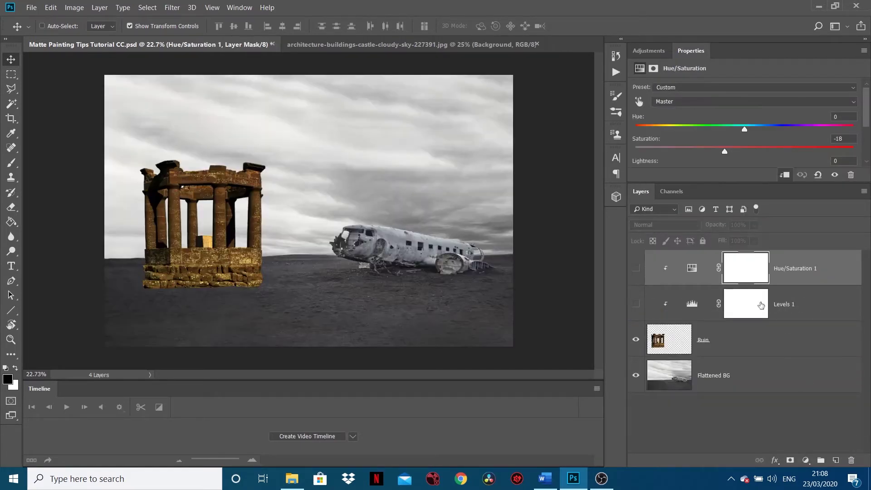
Release the Hue/Saturation 1 and Levels 1 adjustments from their clipping on the Ruin layer and put both in a new group
left_click(787, 286, "alt")
left_click(787, 319, "alt")
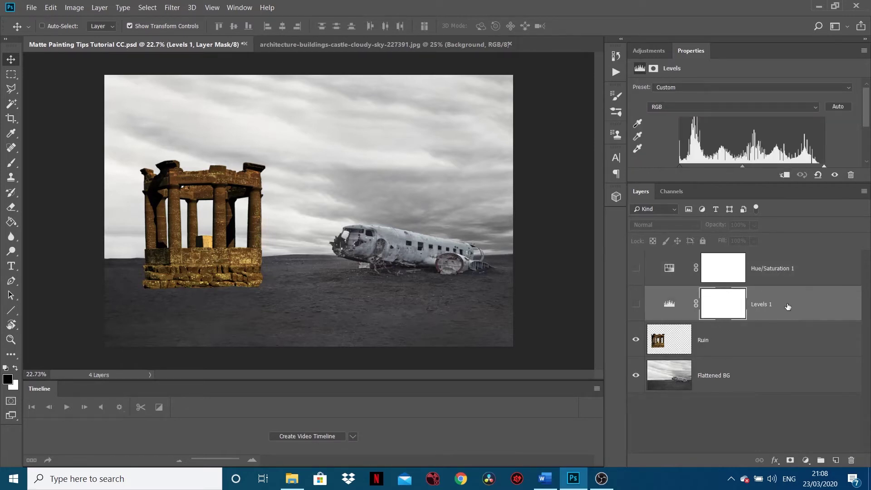
left_click(795, 277, "shift")
left_click(820, 460)
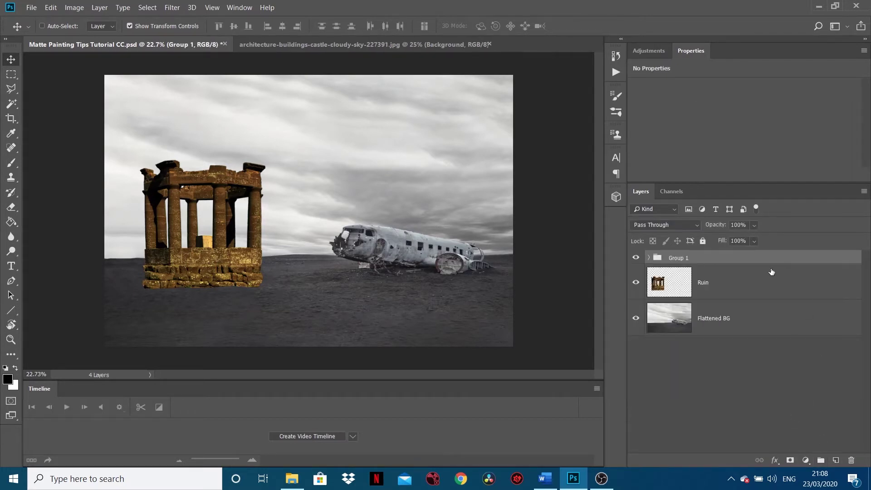
Move the adjustment group beneath the Flattened BG layer and select the Ruin layer
left_click(738, 405)
left_click_drag(704, 262, 706, 338)
left_click(727, 274)
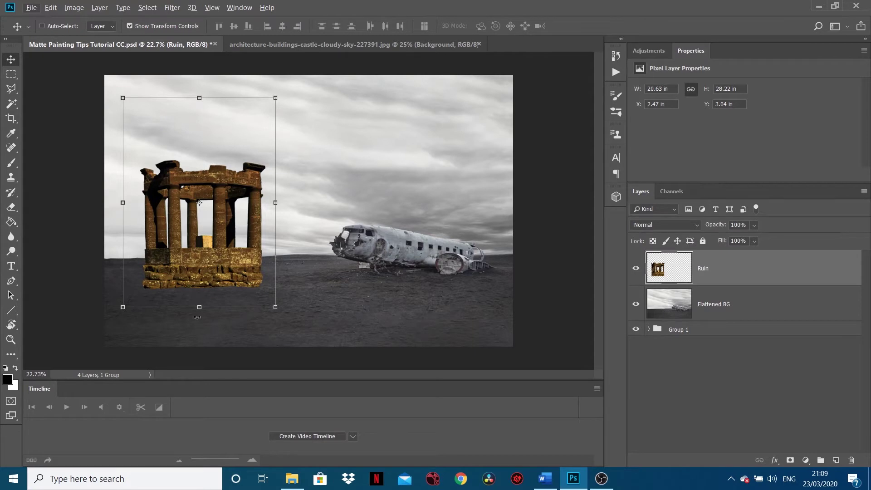
Look at the bushes in the castle garden document and return to the matte painting document
scroll(199, 313, "up", 3)
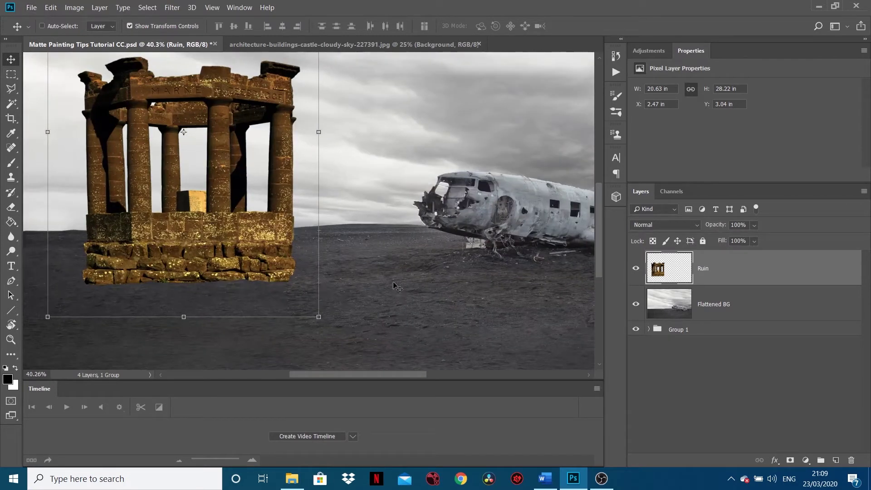
left_click(402, 45)
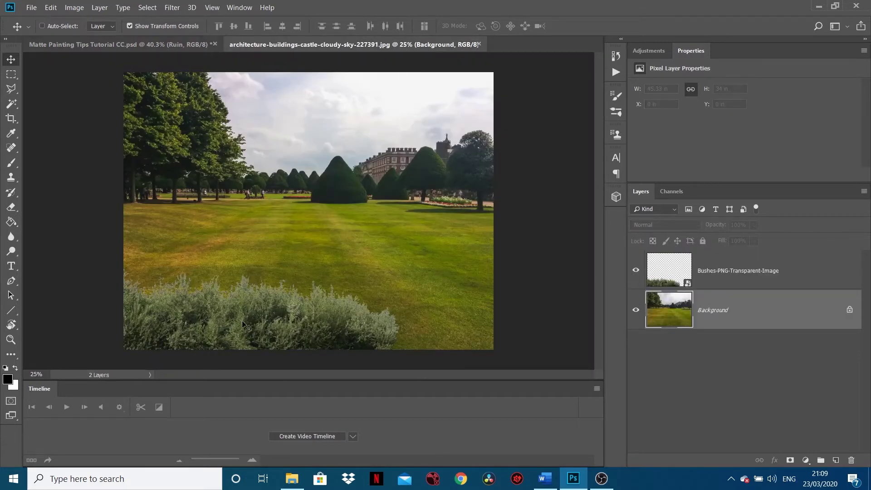
left_click(176, 44)
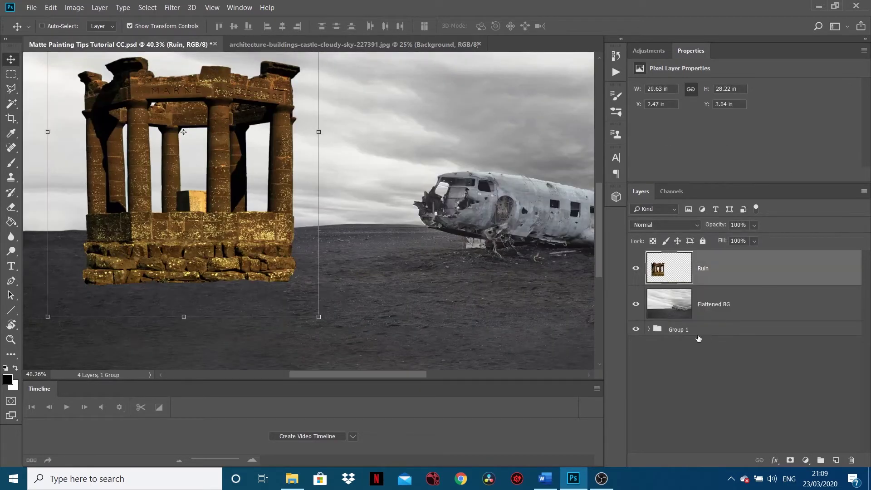
Add a Levels adjustment layer directly above the Ruin layer
left_click(721, 310)
left_click(748, 272)
left_click(805, 460)
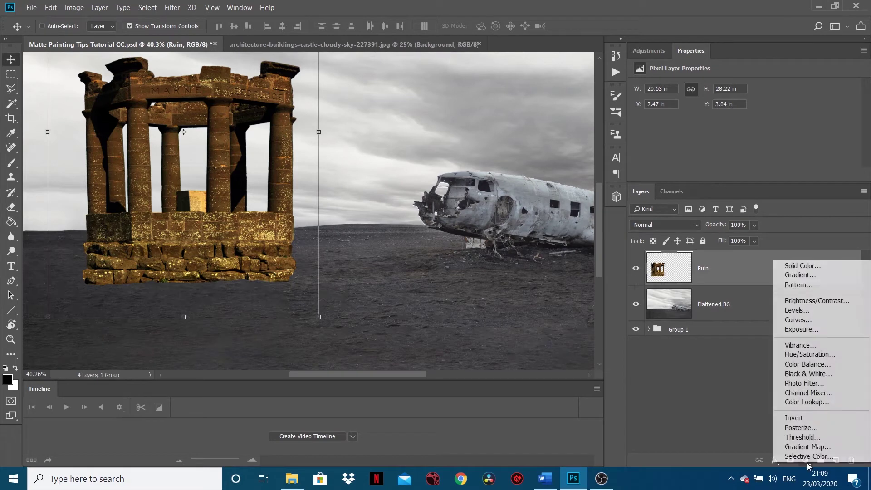
key("Escape")
left_click(805, 459)
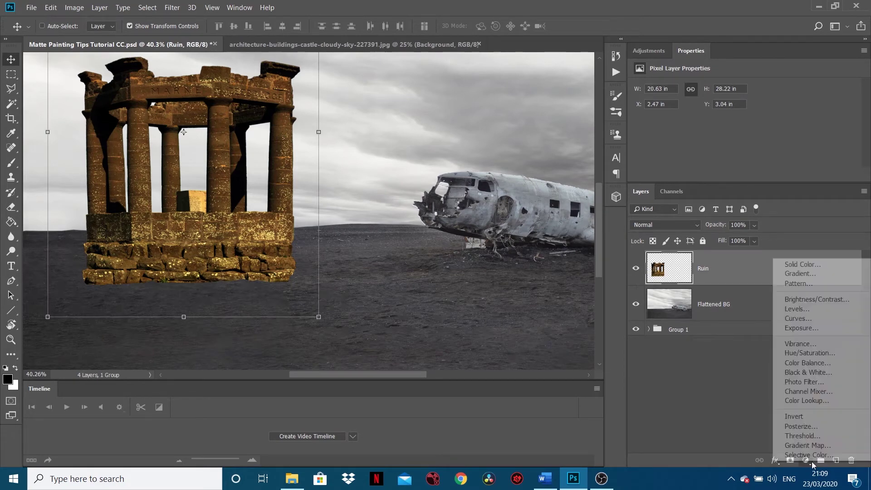
left_click(798, 309)
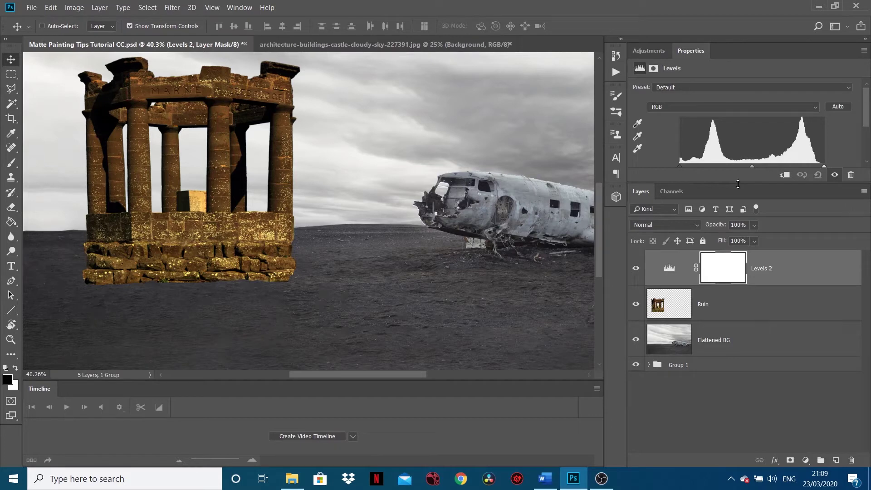
Set the Levels 2 black input to 130 and the white input to 143 for an extreme contrast
left_click_drag(737, 184, 737, 233)
left_click_drag(680, 168, 731, 167)
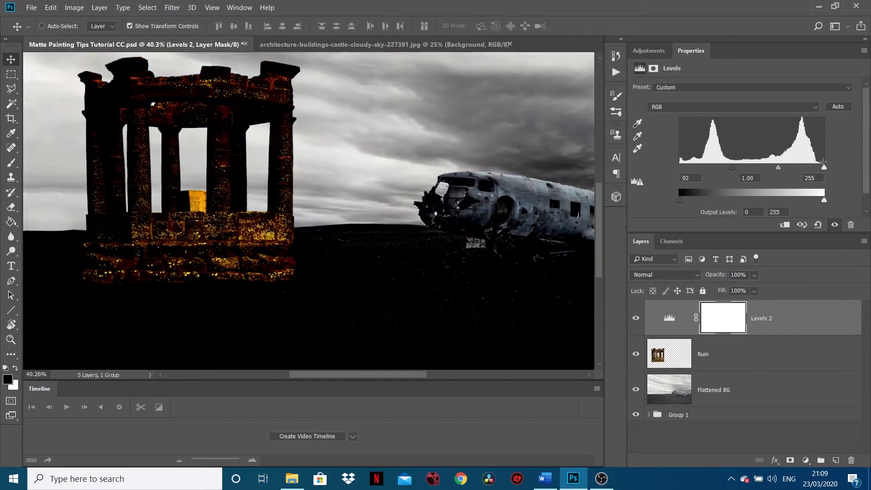
left_click_drag(823, 167, 757, 167)
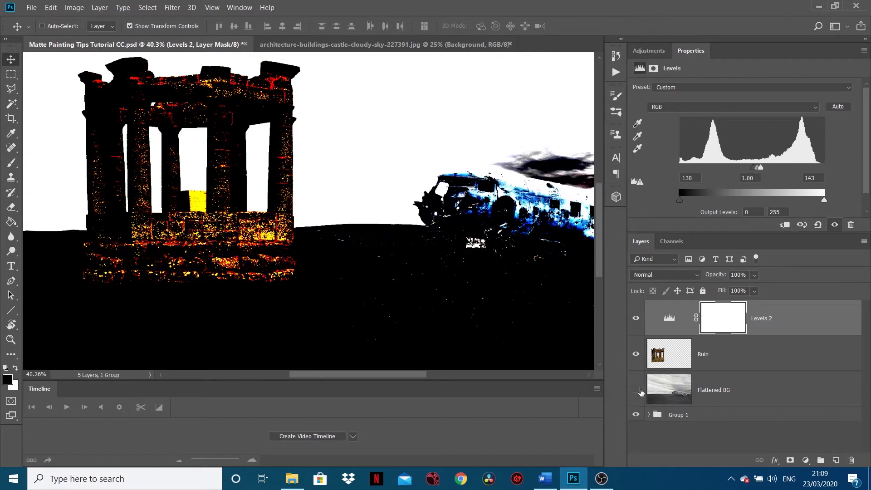
Toggle the visibility of the Levels 2, Ruin and Flattened BG layers to check which layers the adjustment affects
left_click(637, 391)
left_click(636, 319)
left_click(635, 389)
left_click(635, 390)
left_click(635, 390)
left_click(638, 358)
left_click(637, 355)
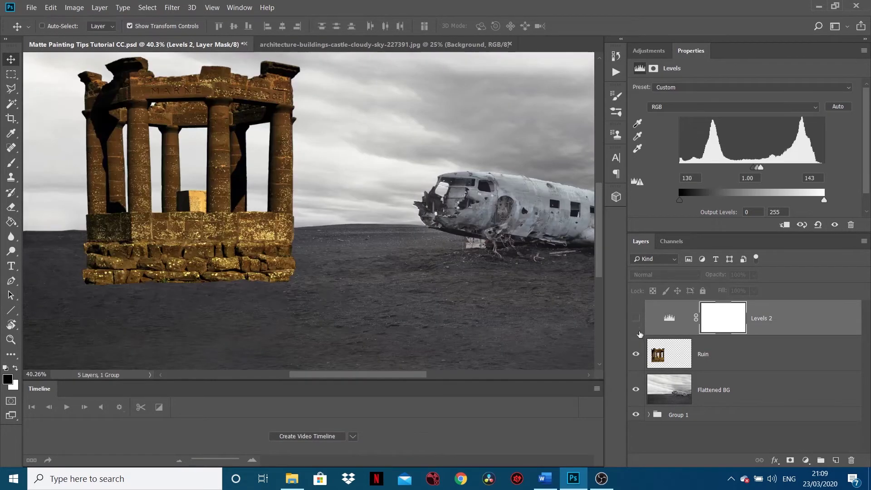
left_click(637, 318)
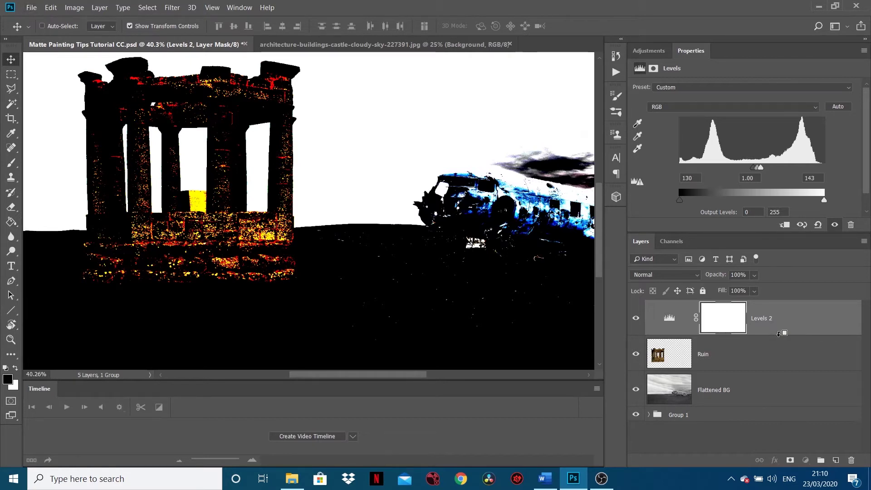
Clip the Levels 2 adjustment to the Ruin layer and set its black input level back to 0
left_click(779, 334, "alt")
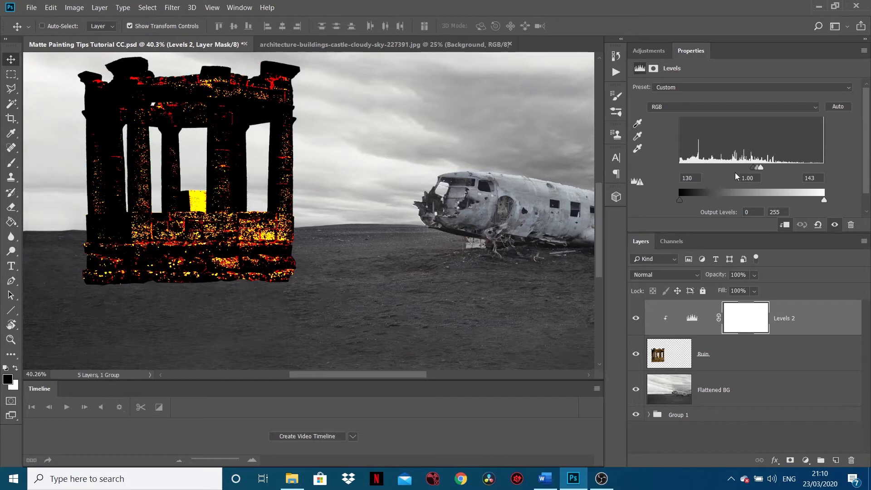
left_click_drag(753, 168, 662, 172)
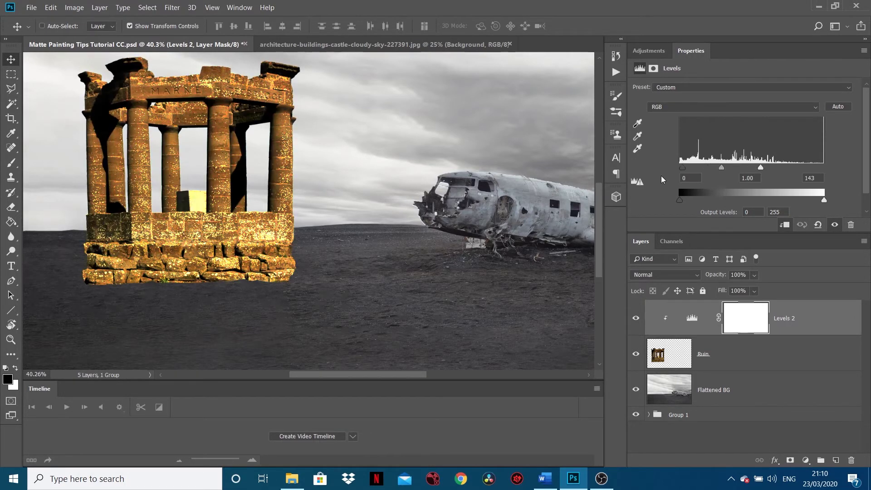
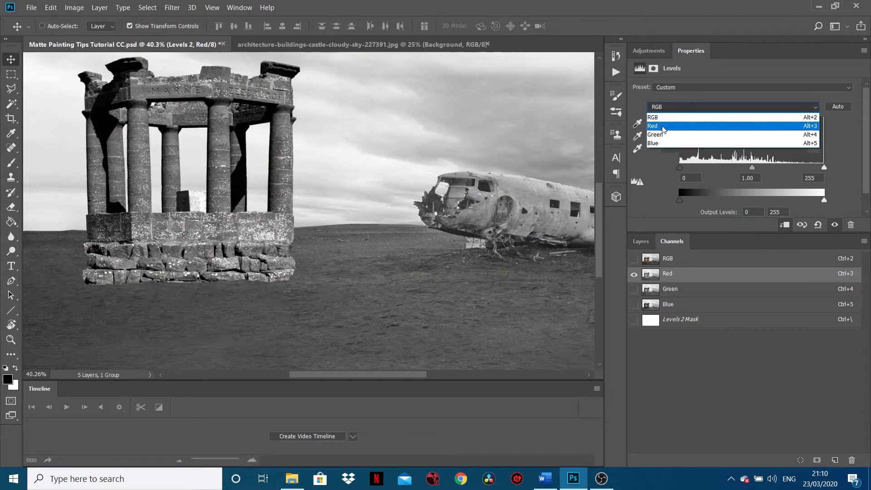
Switch the Levels 2 adjustment to its Red channel, test a raised black input level and undo it
left_click(661, 130)
left_click_drag(682, 171, 737, 168)
key("ctrl+z")
key("ctrl+shift+z")
key("ctrl+z")
Try lowering the Red channel's white input to 12 and 45, compare with the full-colour composite, and undo the change
left_click_drag(824, 167, 686, 262)
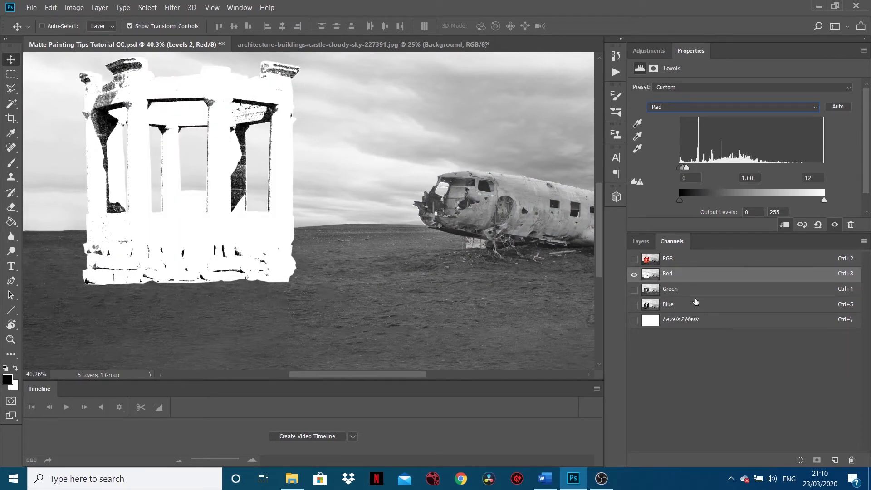
left_click_drag(686, 168, 705, 172)
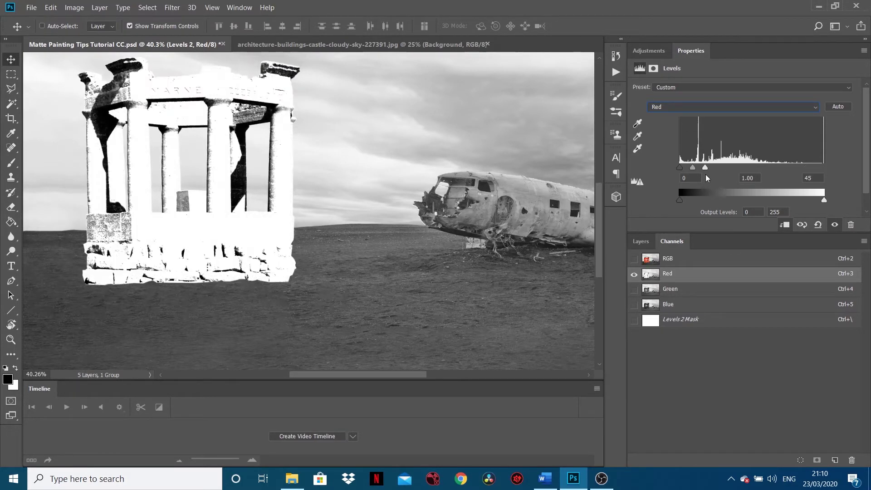
left_click(676, 262)
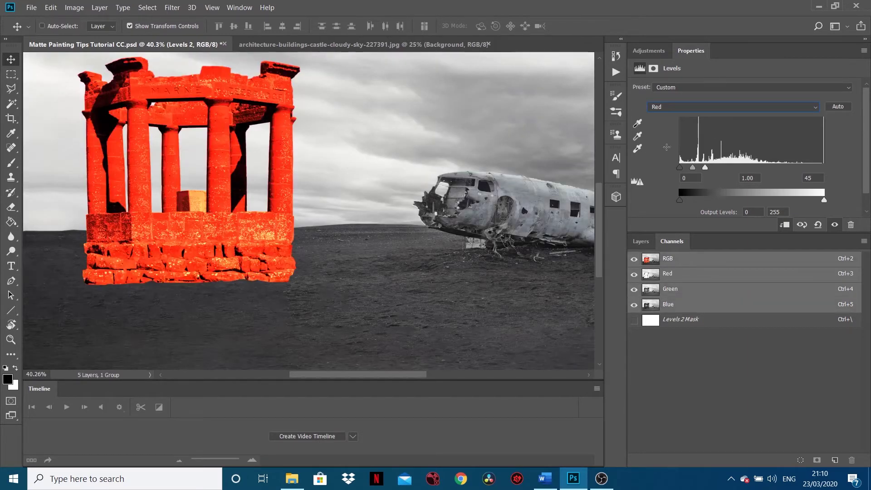
left_click(671, 275)
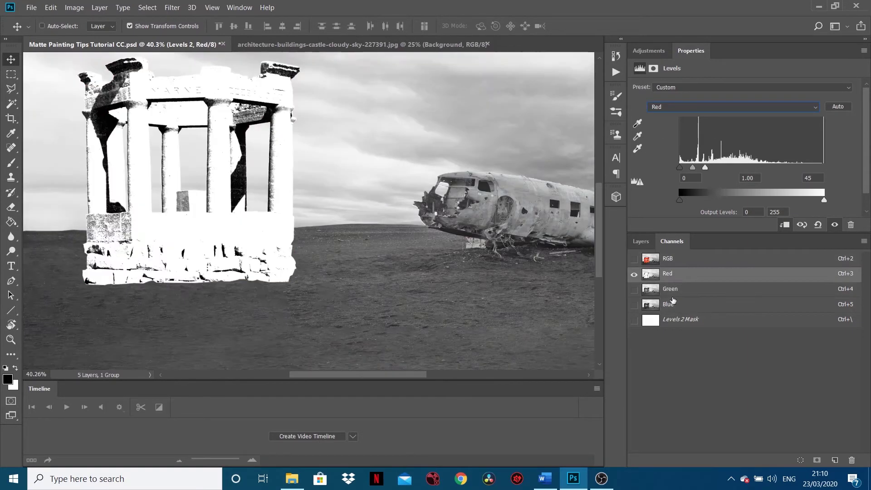
key("ctrl+z")
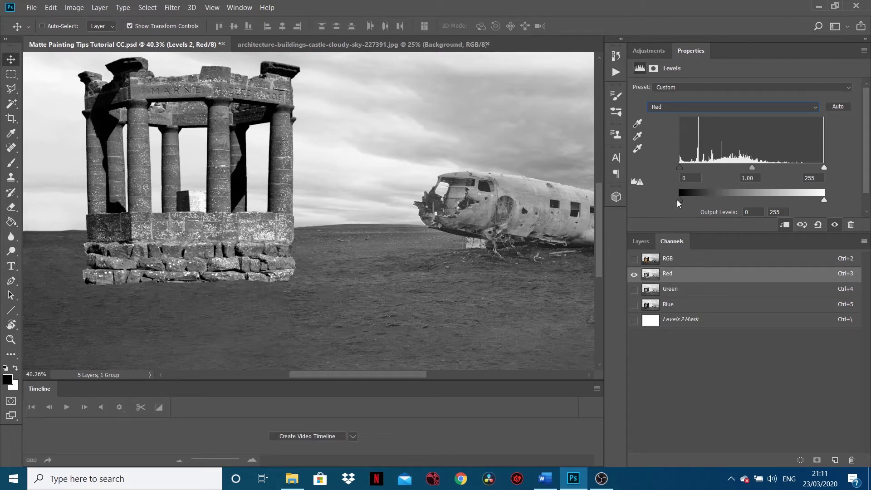
Set the Red channel's midtone input to 0.69 and its output levels to 16 and 218
left_click_drag(685, 203, 673, 207)
left_click_drag(822, 200, 812, 203)
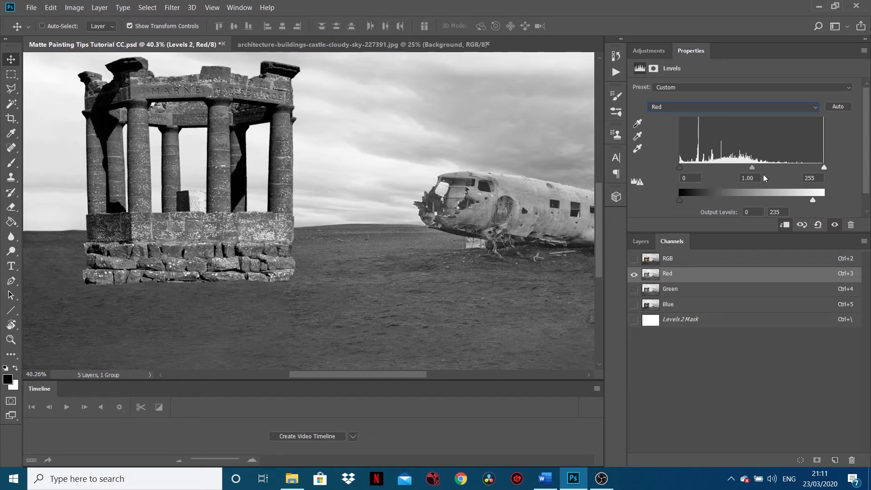
left_click_drag(751, 169, 763, 172)
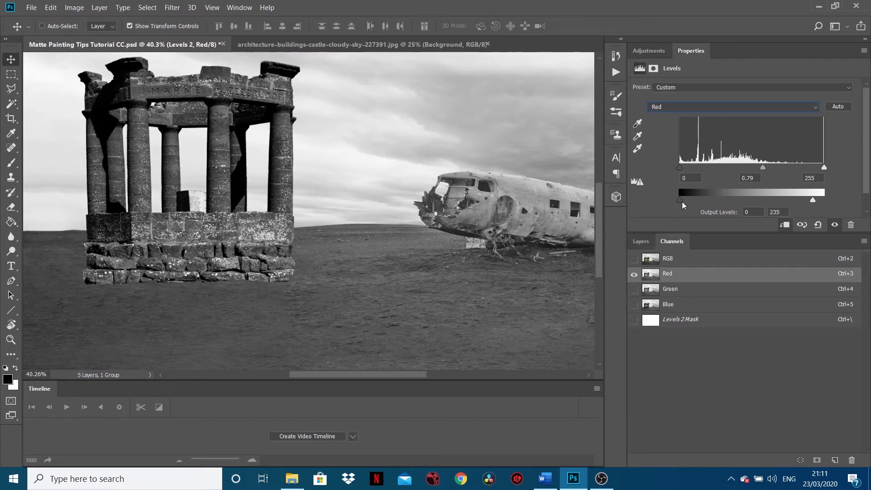
left_click_drag(680, 200, 690, 203)
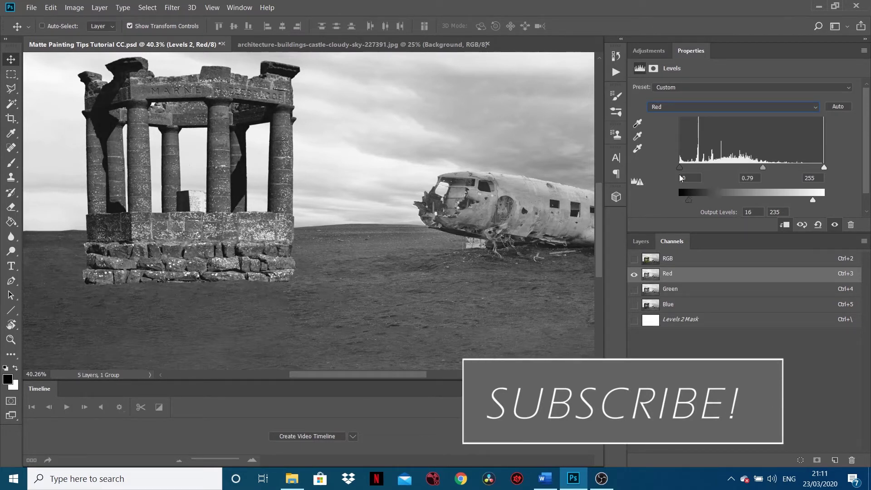
left_click_drag(761, 168, 770, 172)
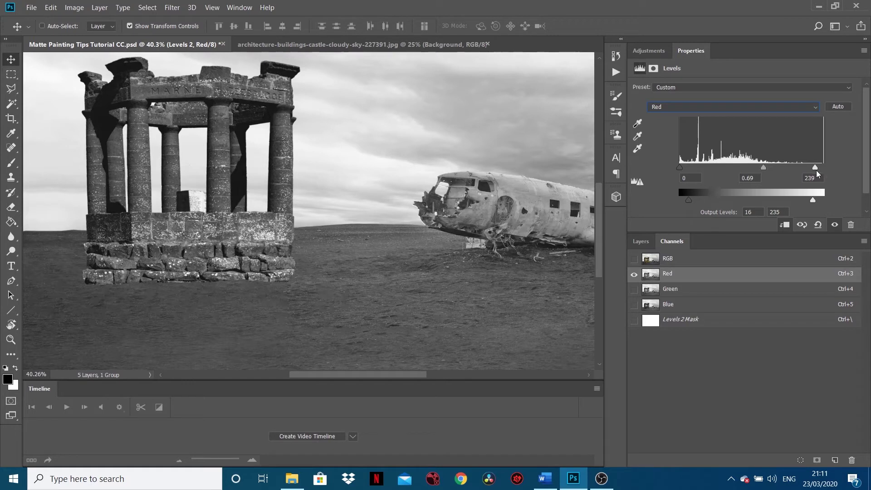
left_click_drag(813, 199, 802, 202)
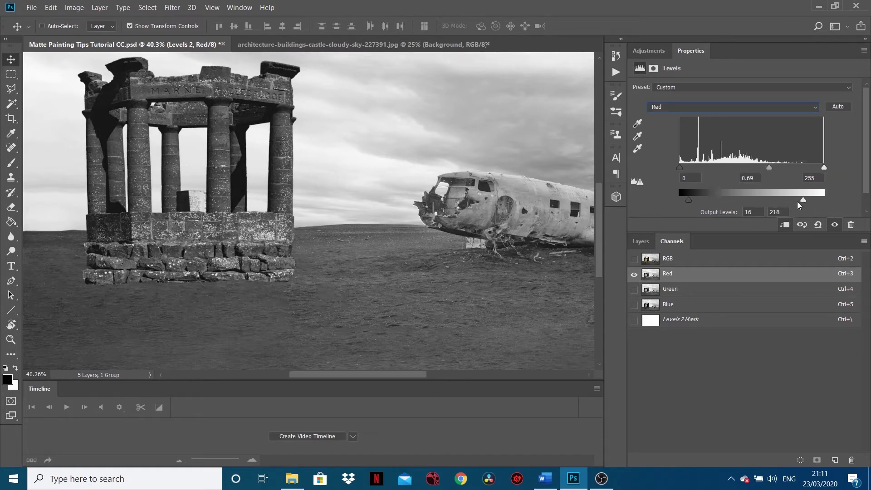
Display the Green channel alone and set its Levels midtone to 0.75 and its output levels to 24 and 237
left_click(675, 294)
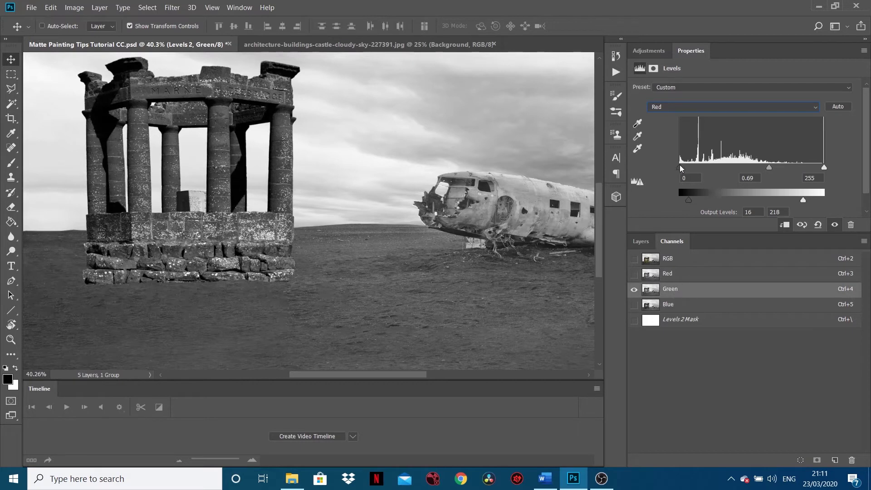
left_click(671, 276)
left_click(675, 290)
left_click(682, 105)
left_click(720, 136)
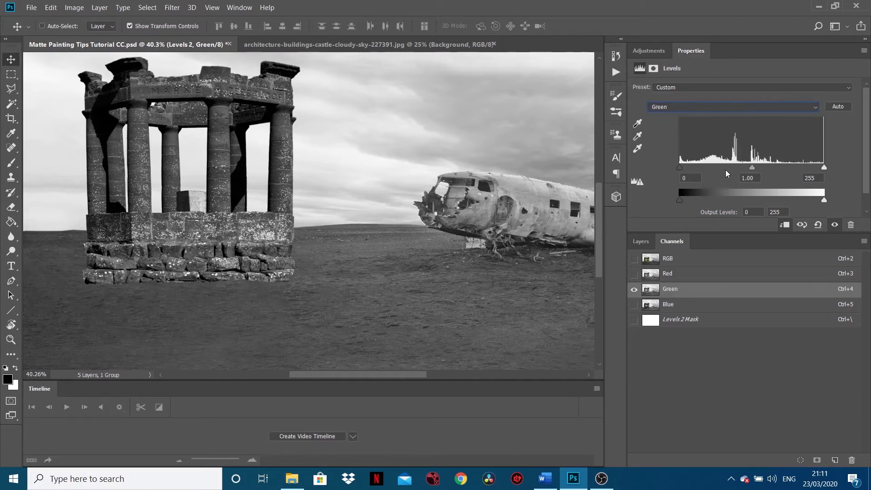
left_click_drag(752, 173, 760, 172)
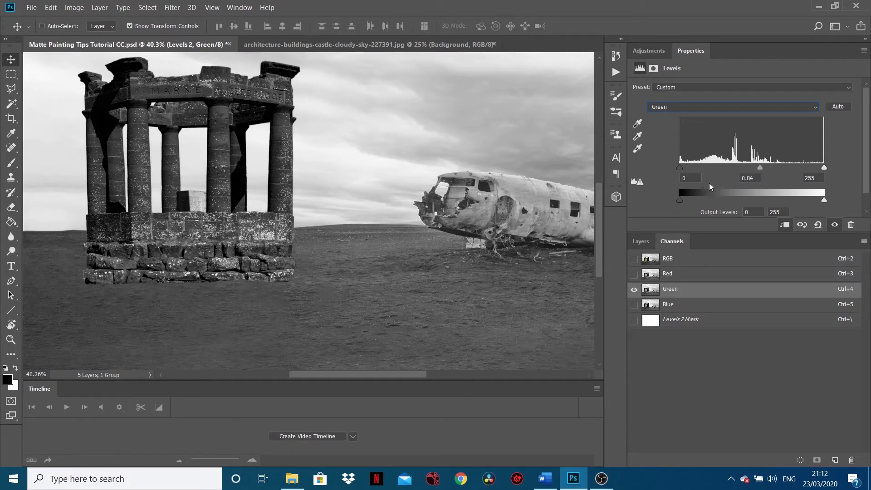
left_click_drag(679, 200, 692, 204)
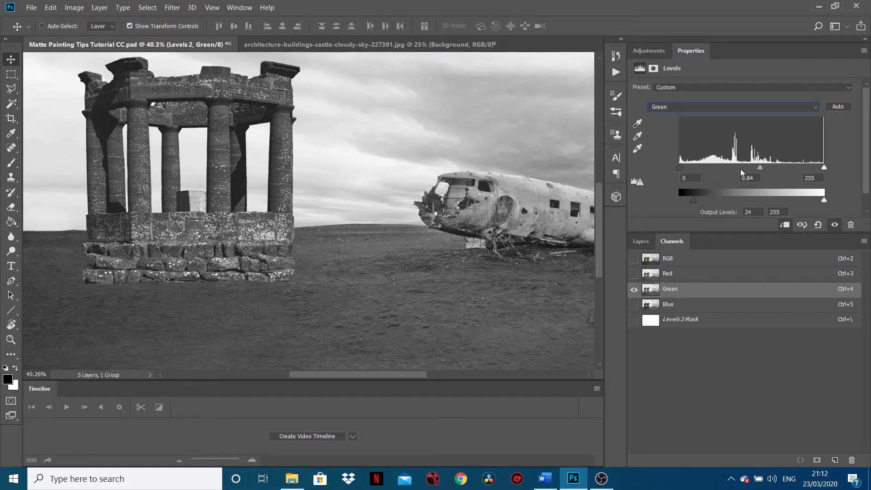
mouse_move(760, 170)
left_mouse_down()
mouse_move(752, 170)
mouse_move(765, 170)
left_mouse_up()
mouse_move(823, 200)
left_mouse_down()
mouse_move(799, 202)
mouse_move(814, 203)
left_mouse_up()
left_click_drag(764, 169, 766, 175)
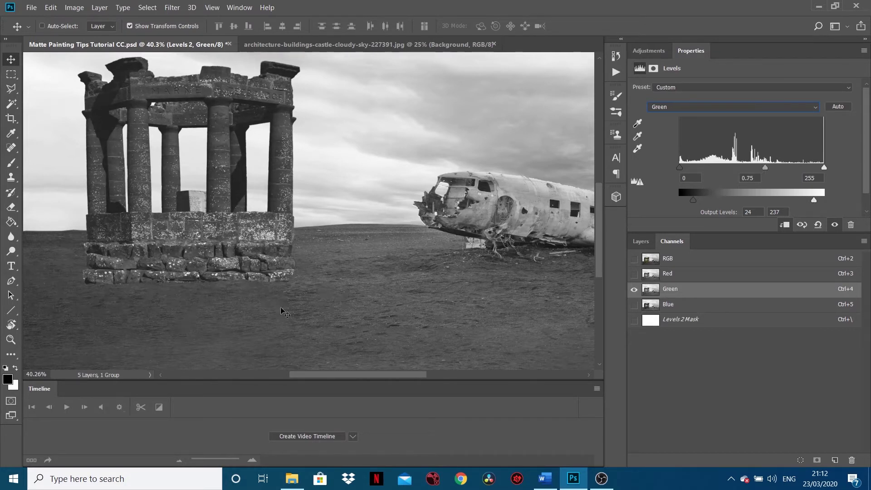
Display the Blue channel alone and set its Levels midtone to 1.14 and its output levels to 19 and 235
left_click(674, 304)
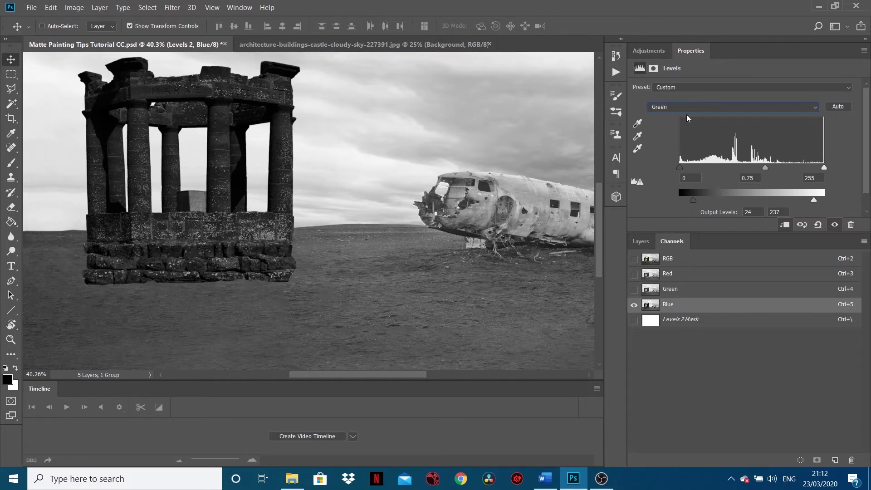
left_click_drag(765, 172, 786, 177)
left_click(722, 108)
left_click(667, 148)
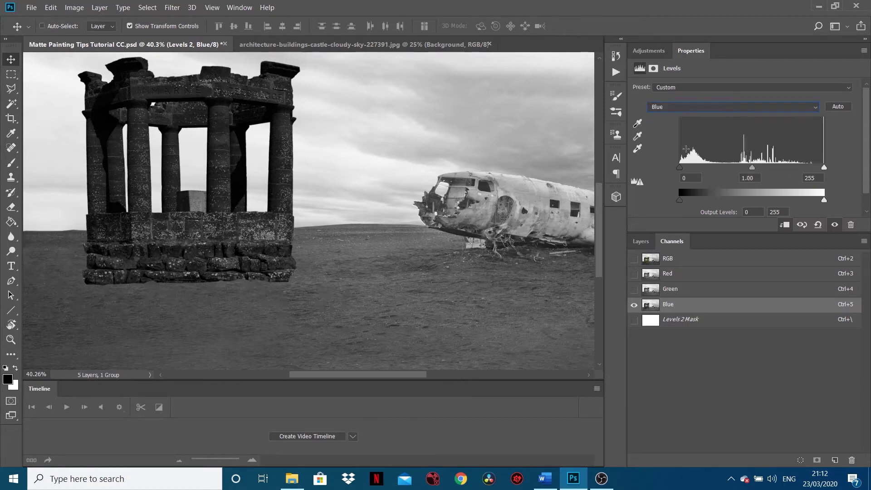
left_click_drag(685, 204, 690, 201)
left_click_drag(753, 170, 748, 170)
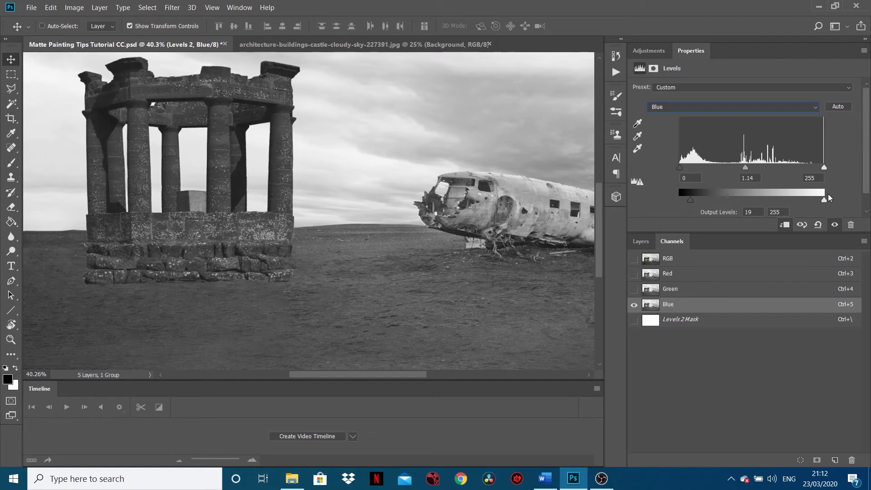
left_click_drag(823, 200, 810, 203)
left_click(683, 258)
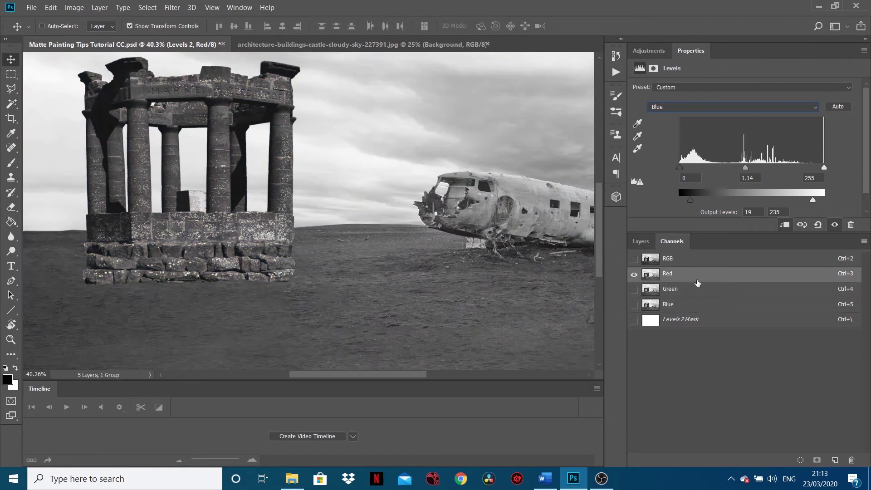
Refine the Red channel to a midtone of 0.50 and a black output of 34, and display the RGB composite
left_click(682, 274)
left_click_drag(690, 205, 700, 209)
left_click(680, 108)
left_click(681, 122)
mouse_move(768, 168)
left_mouse_down()
mouse_move(755, 167)
mouse_move(764, 169)
left_mouse_up()
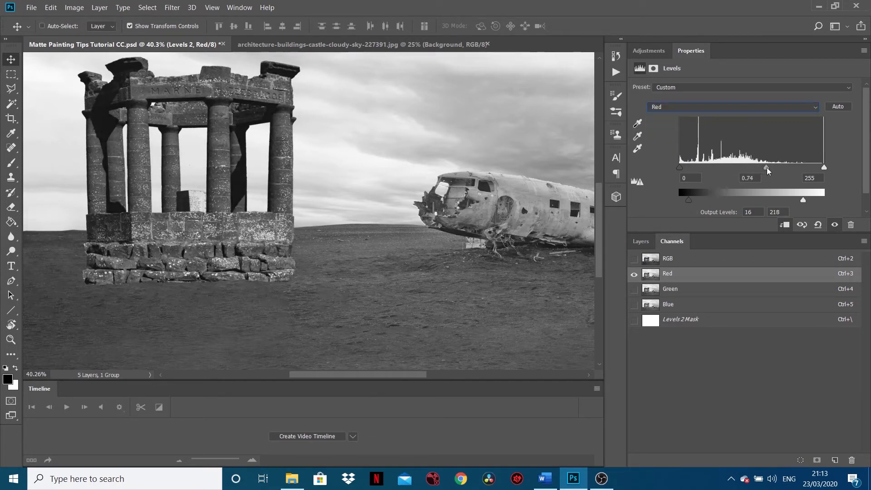
left_click_drag(691, 200, 694, 200)
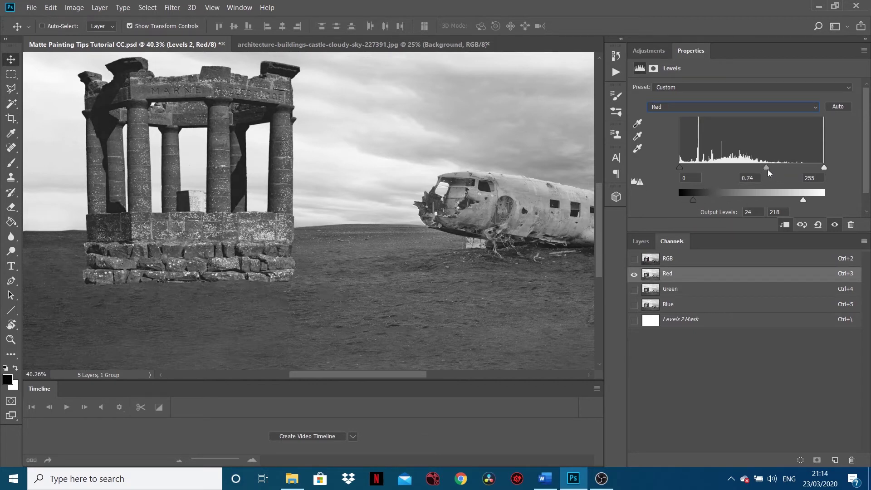
left_click_drag(762, 169, 777, 169)
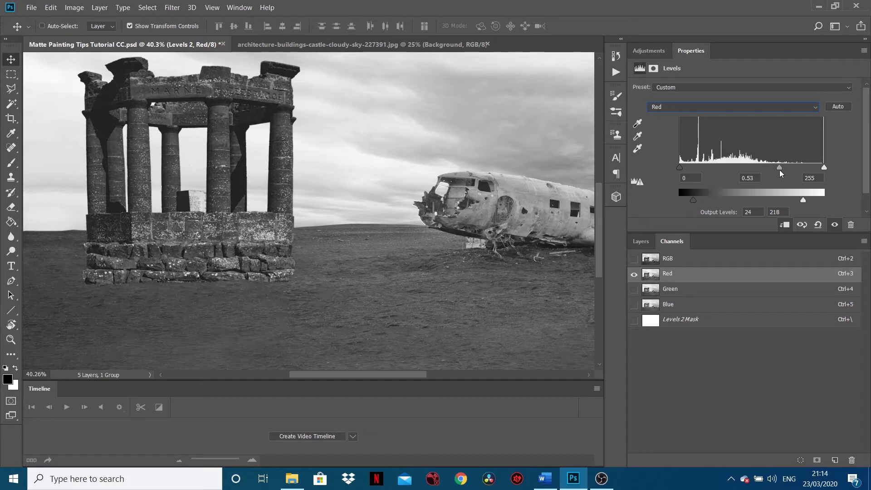
left_click_drag(693, 200, 698, 200)
left_click(673, 259)
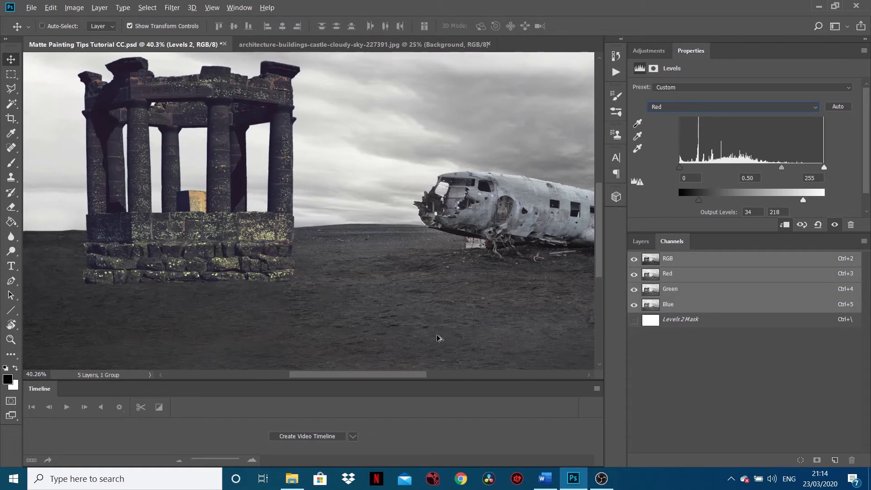
Examine the ground colours near the wreck up close, and compare the whole image with Levels 2 hidden and shown
scroll(460, 323, "up", 5)
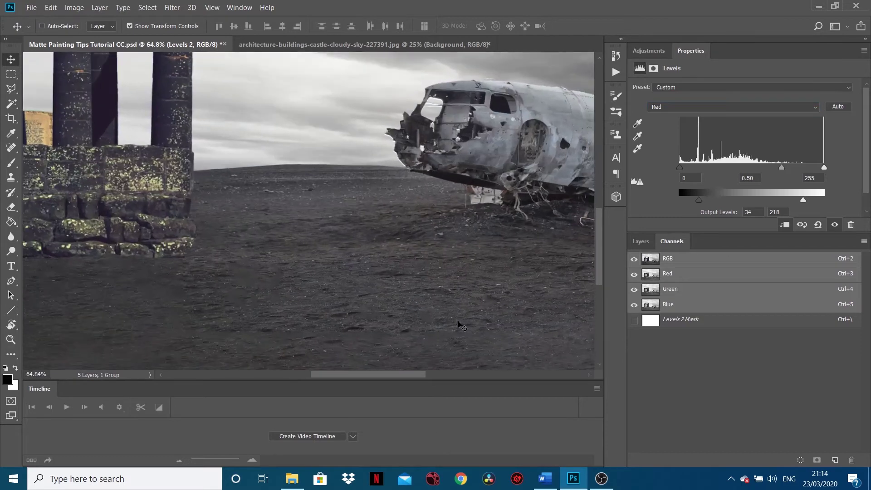
scroll(478, 187, "up", 7)
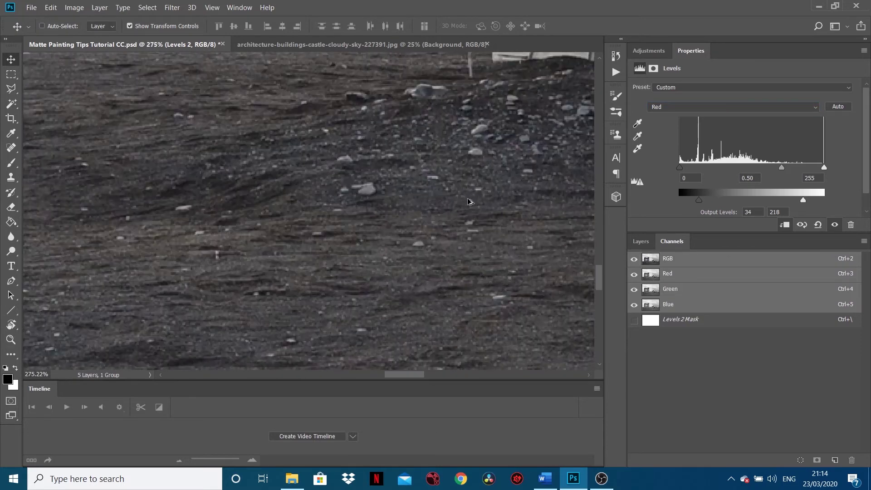
scroll(419, 173, "down", 5)
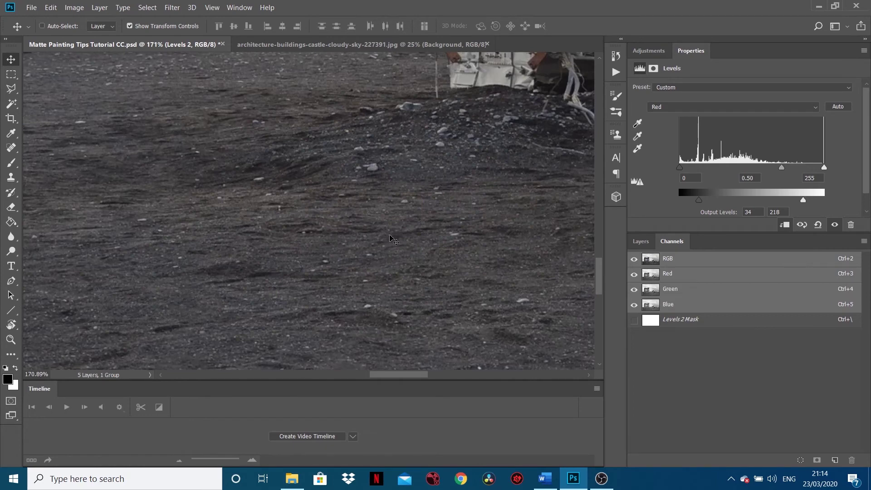
scroll(367, 238, "down", 3)
scroll(224, 231, "down", 3)
key("ctrl+0")
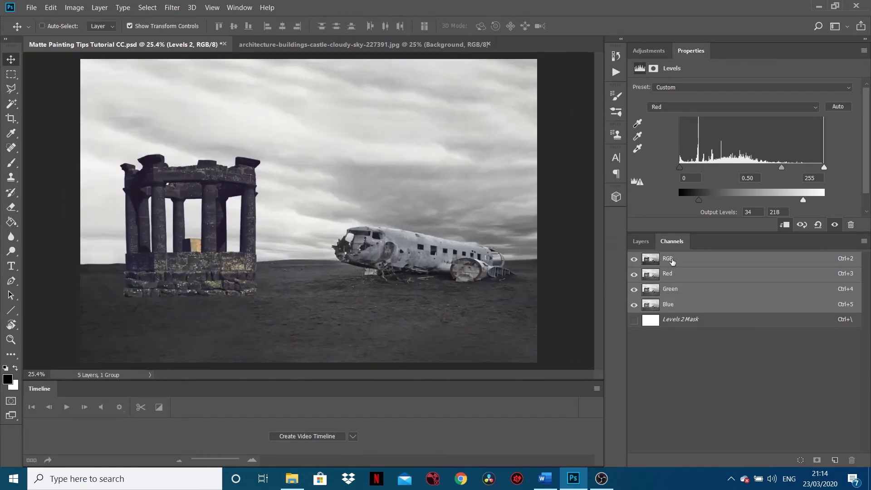
left_click(641, 242)
left_click(635, 320)
left_click(635, 320)
left_click(635, 320)
left_click(635, 319)
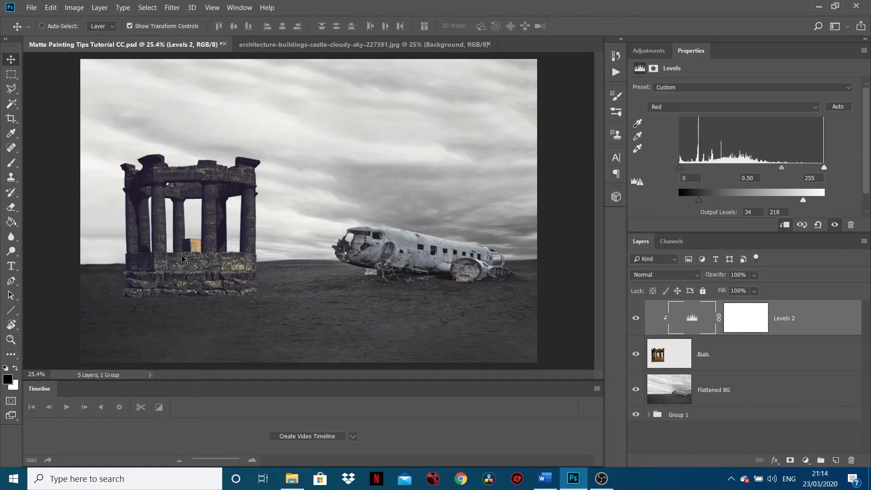
Compare the ruin against the background in the Red, Green and Blue channels with Levels 2 on and off
left_click(671, 241)
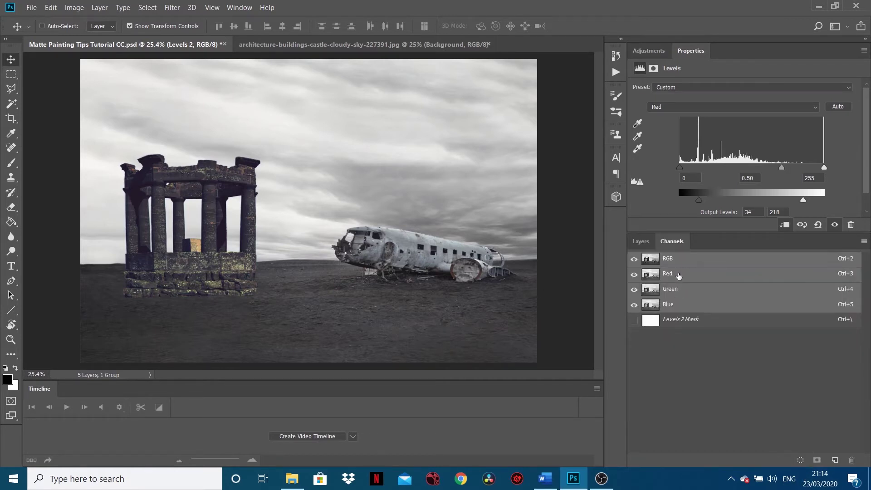
left_click(679, 273)
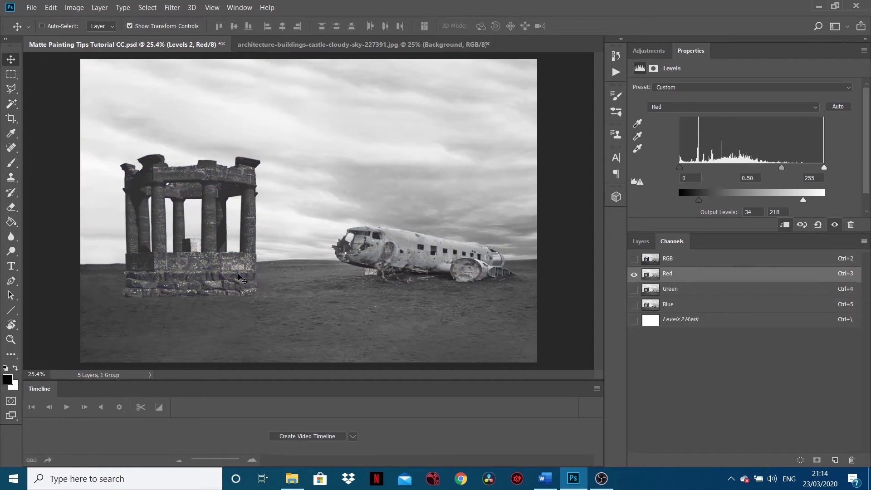
left_click(675, 290)
left_click(673, 308)
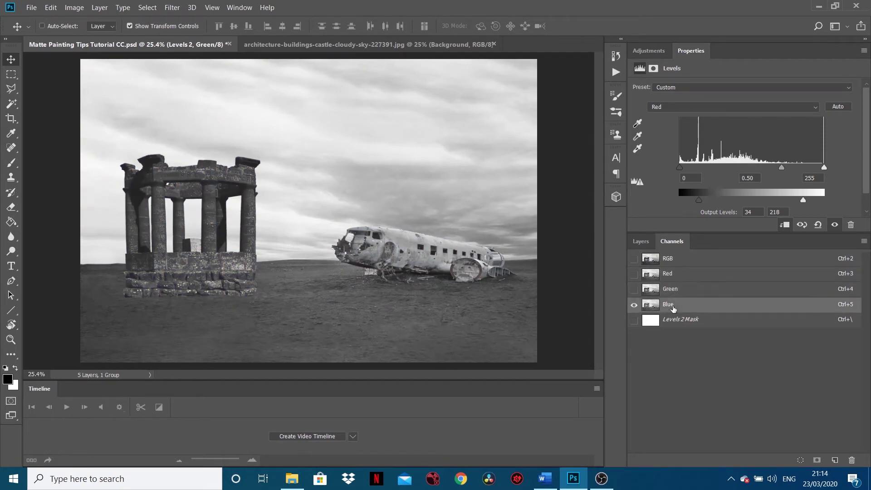
left_click(640, 241)
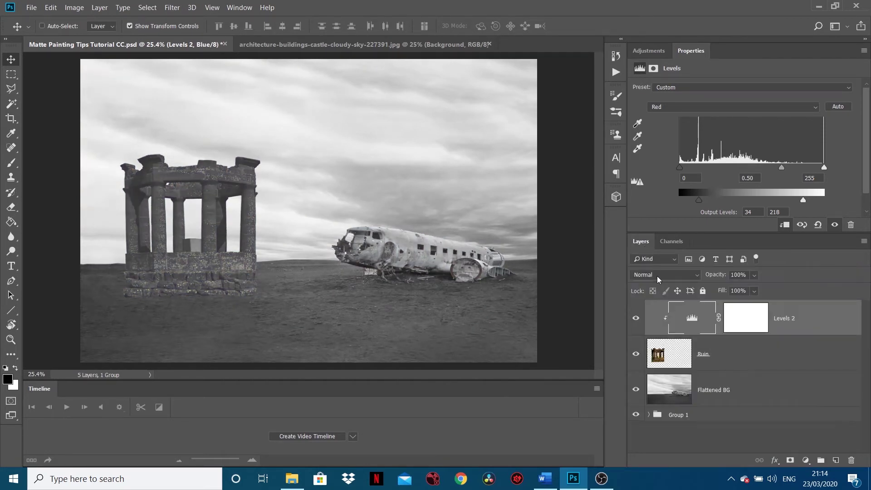
left_click(636, 318)
left_click(671, 241)
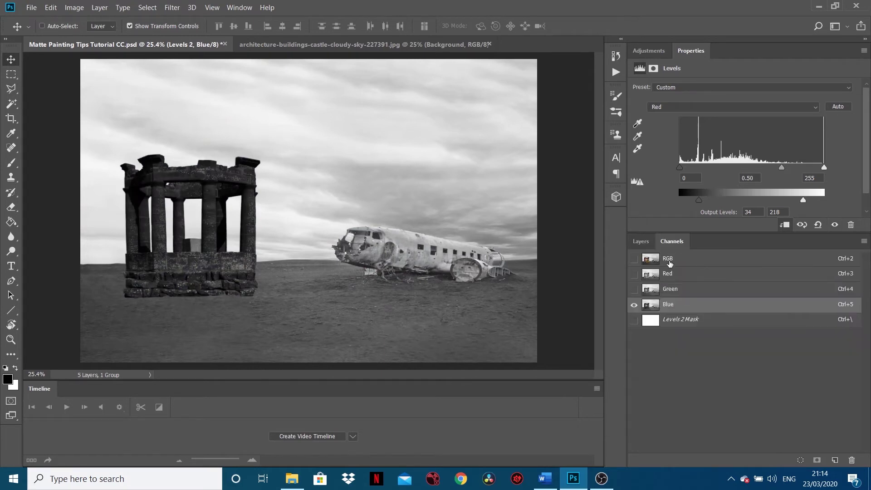
left_click(677, 289)
left_click(680, 277)
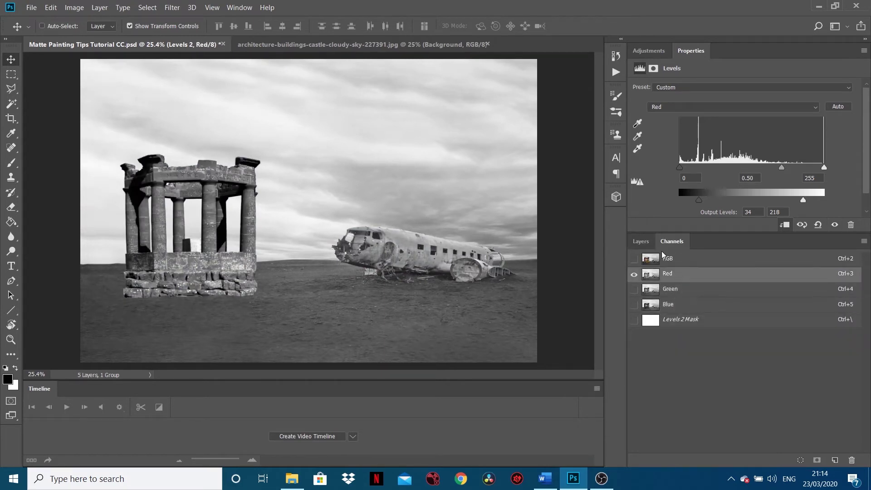
left_click(649, 245)
left_click(637, 319)
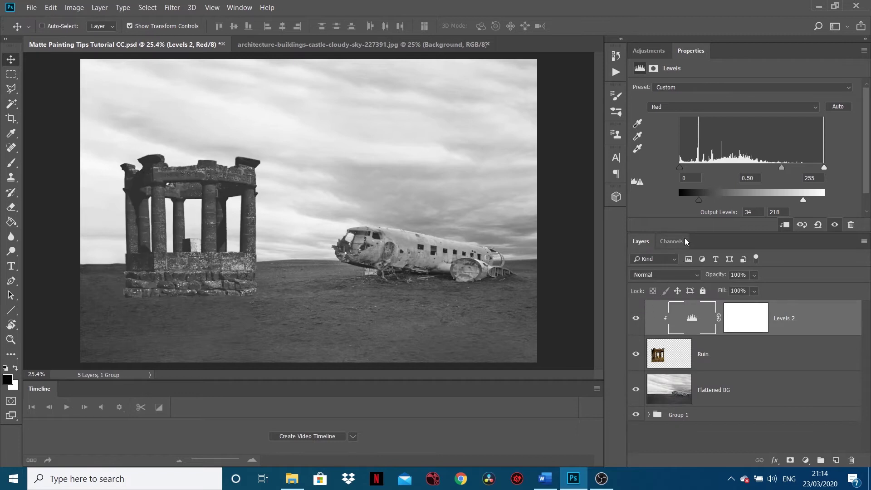
Display the RGB composite and add a Hue/Saturation adjustment above Levels 2, clipped to the Ruin layer
left_click(671, 240)
left_click(634, 259)
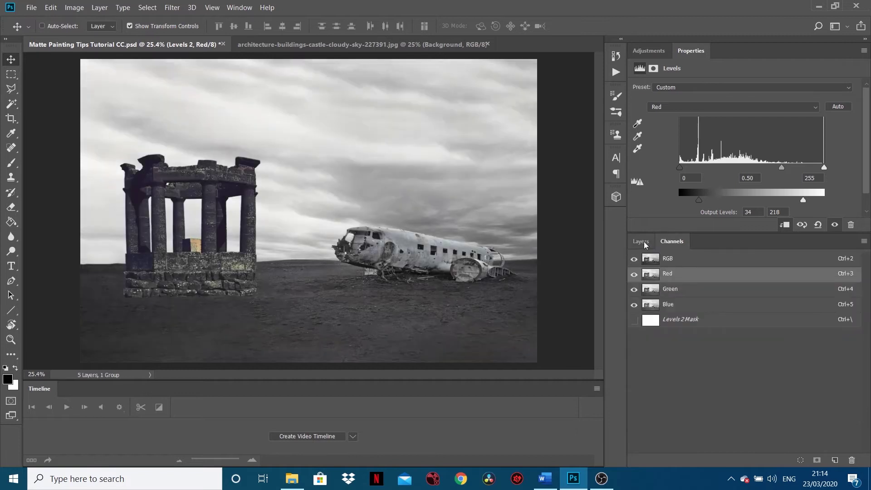
left_click(640, 241)
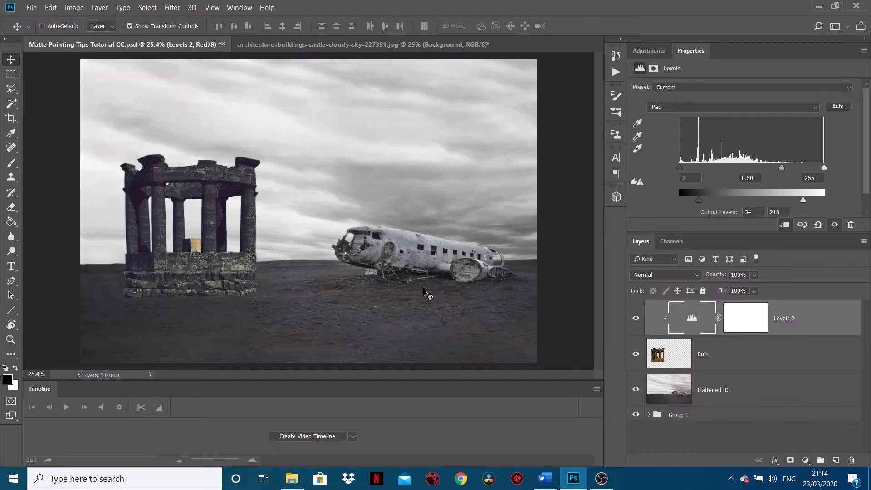
left_click(805, 460)
left_click(811, 351)
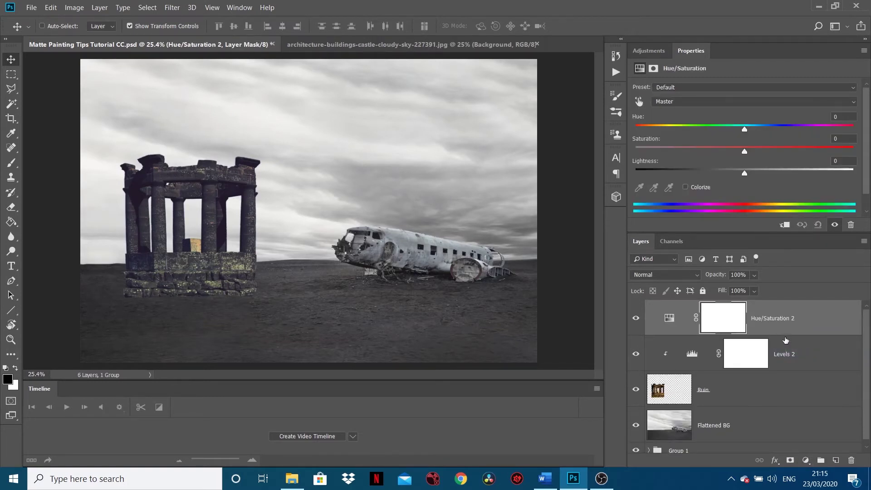
left_click(785, 337)
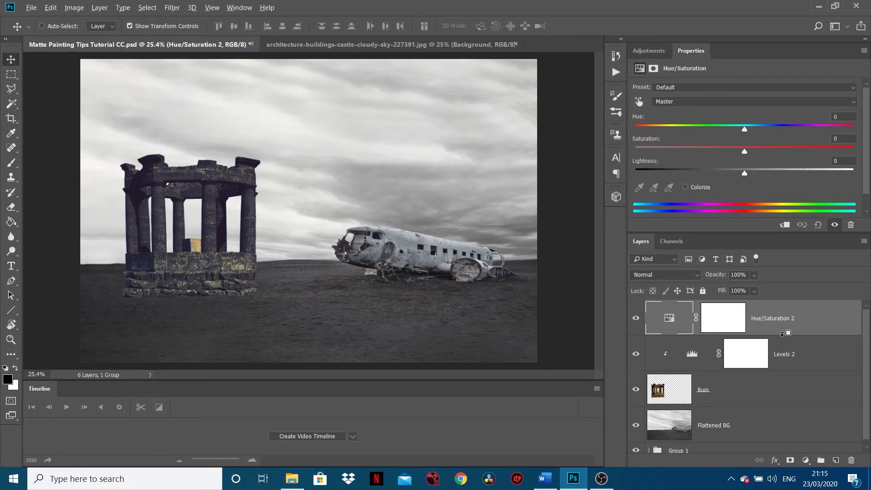
left_click(782, 333, "alt")
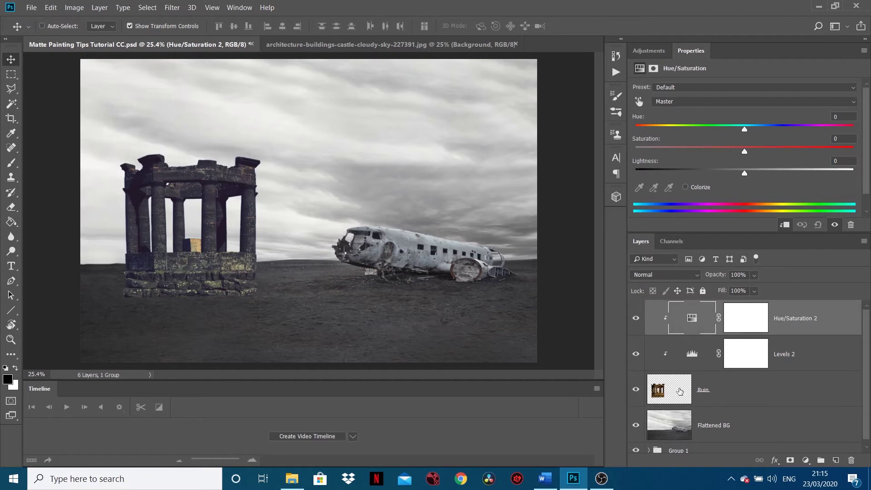
Set the ruin's Hue/Saturation master saturation to -18 and its Reds saturation to -59
left_click_drag(743, 151, 725, 153)
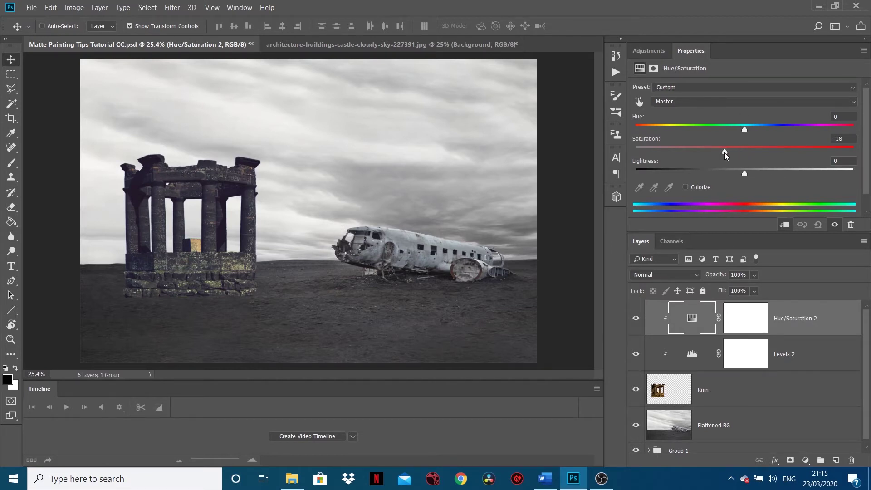
left_click(726, 101)
left_click(708, 110)
left_click_drag(744, 151, 680, 159)
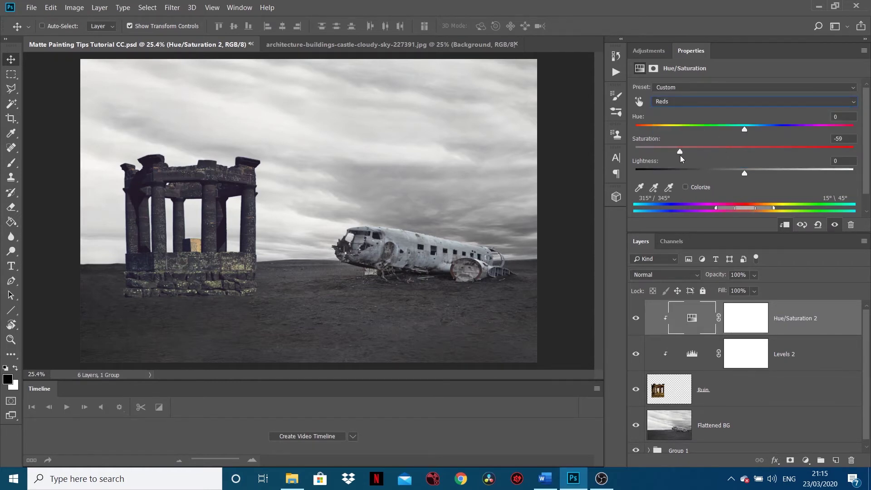
Strongly reduce the Blues saturation in the ruin's Hue/Saturation adjustment
left_click(712, 103)
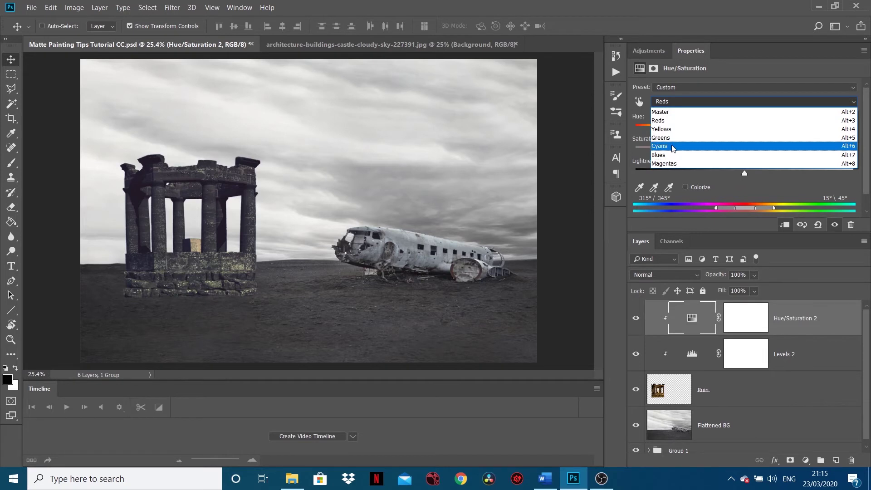
left_click(734, 154)
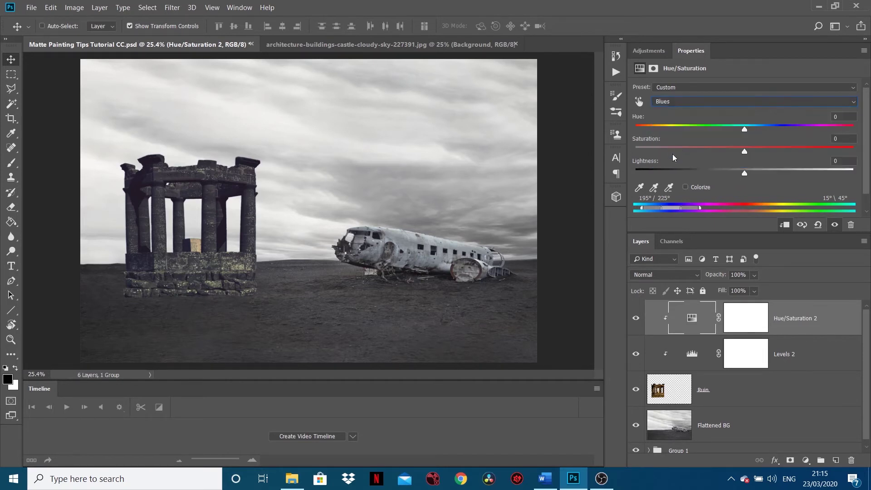
left_click_drag(744, 152, 669, 167)
Exaggerate the ruin's master saturation to +100 to inspect its remaining colours, and bring it back to +1
left_click(694, 98)
left_click(677, 110)
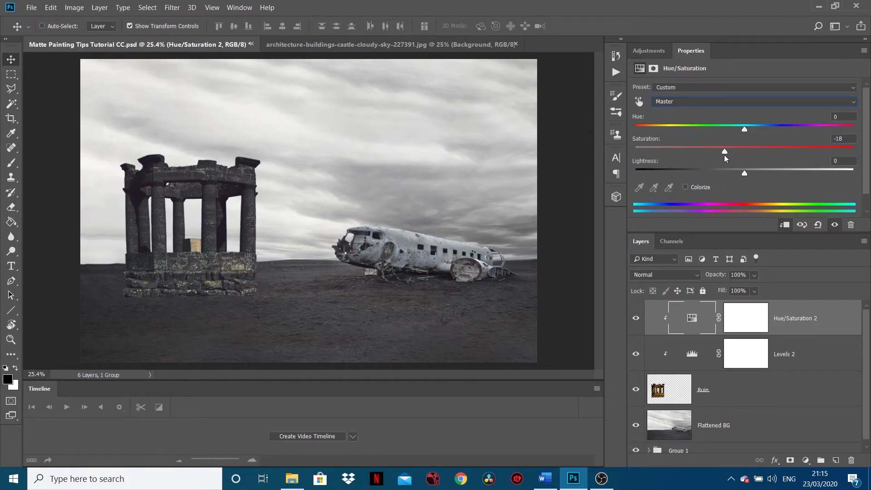
left_click_drag(724, 151, 853, 151)
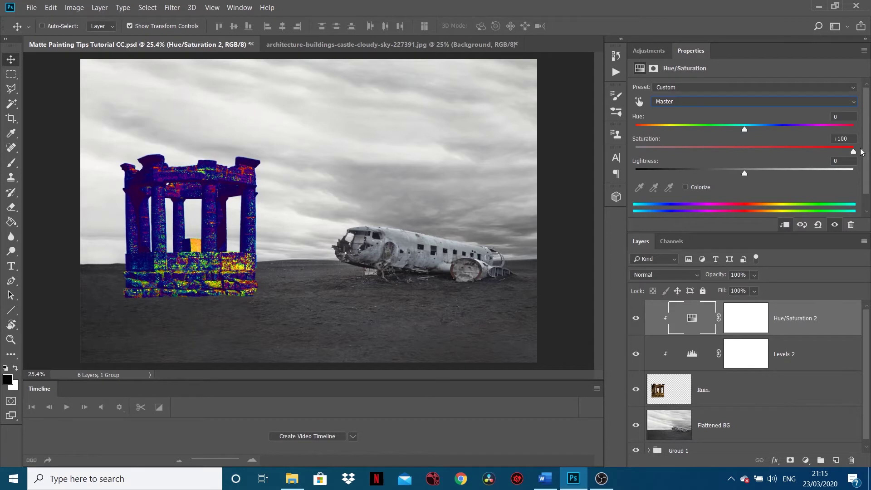
left_click_drag(861, 152, 765, 152)
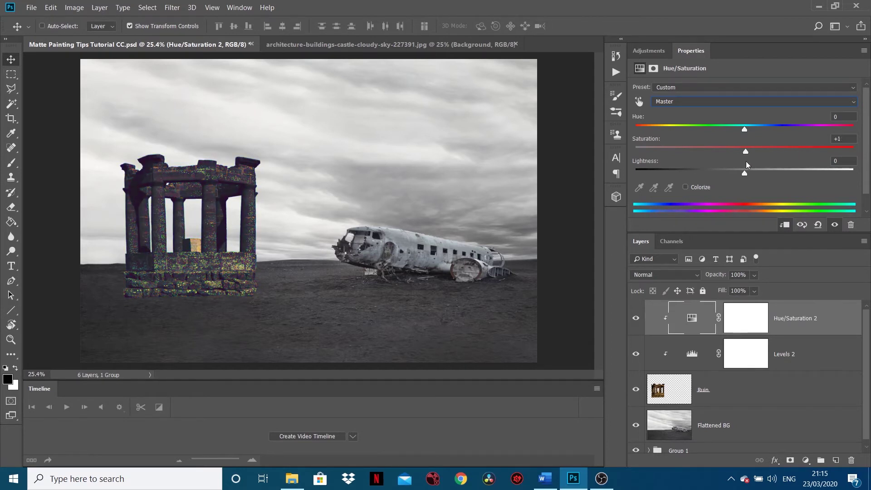
Compare the ruin up close with Hue/Saturation 2 hidden and shown
left_click(635, 318)
left_click(637, 319)
left_click(636, 319)
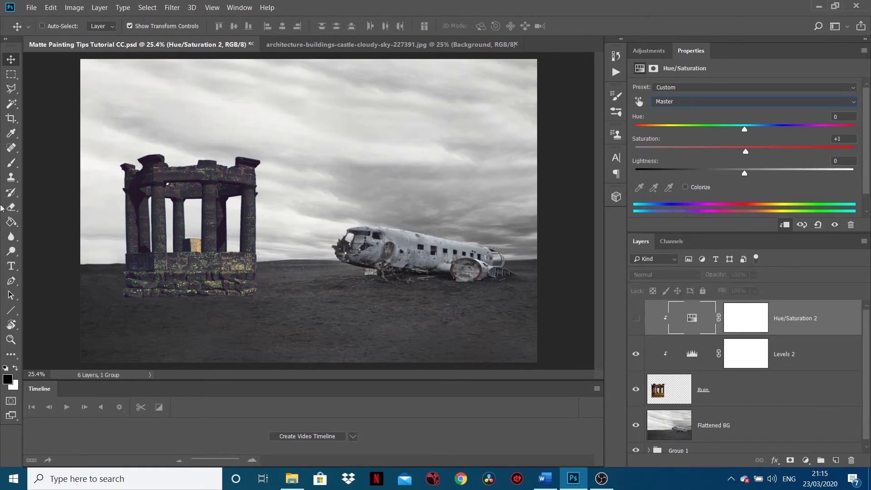
scroll(140, 271, "up", 3)
left_click(636, 320)
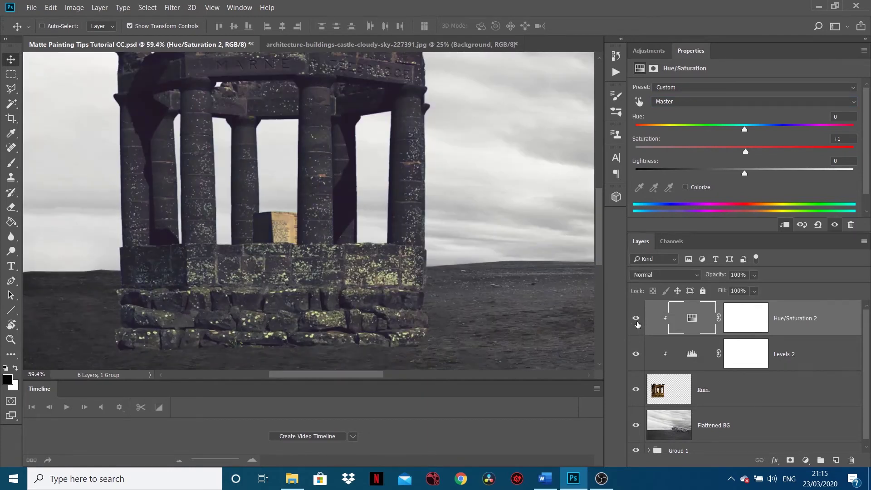
left_click(637, 320)
left_click(637, 319)
left_click(636, 320)
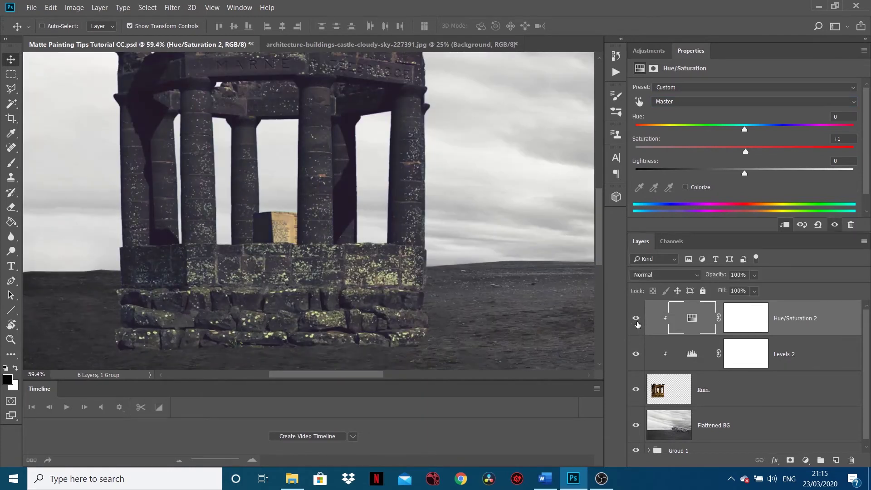
Set the Yellows saturation in the ruin's Hue/Saturation adjustment to -93
left_click(679, 100)
left_click(687, 130)
left_click_drag(743, 150, 644, 162)
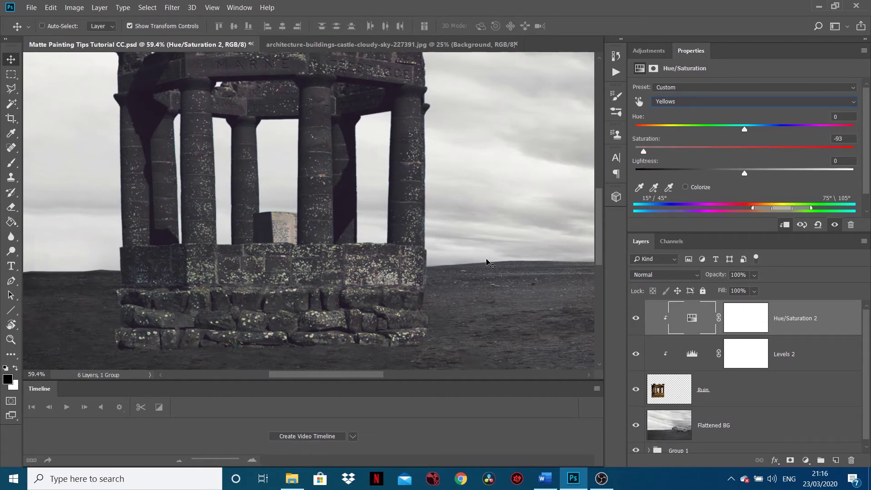
Check the effect of the yellow desaturation on the ruin's base by hiding and showing Hue/Saturation 2
scroll(490, 218, "down", 1)
key("super")
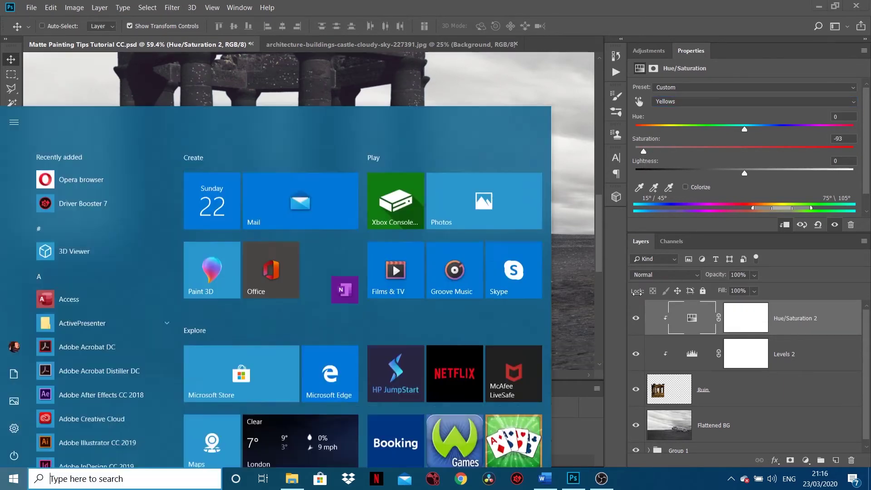
key("super")
left_click(635, 319)
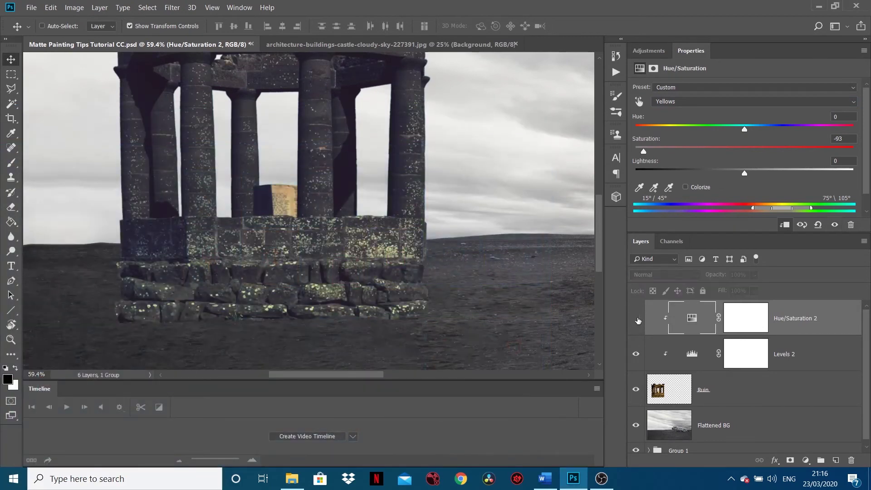
left_click(636, 319)
left_click(636, 319)
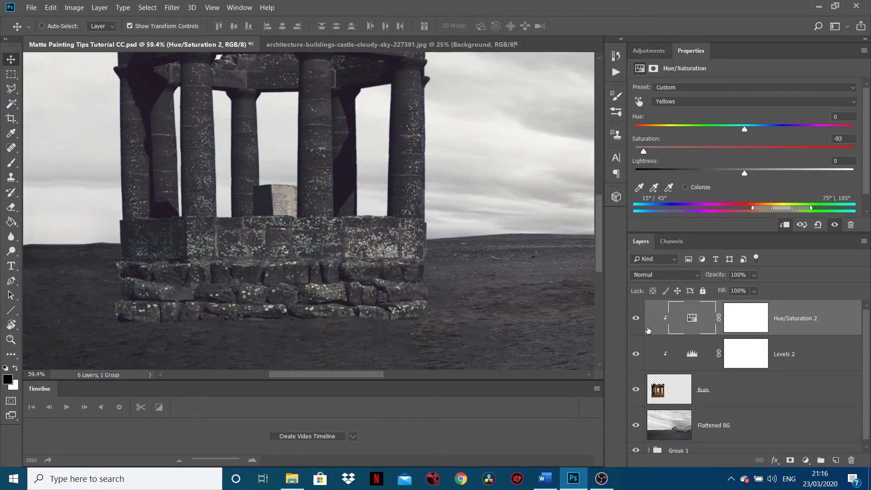
Check all colours with a temporary unclipped Hue/Saturation layer at +100 saturation over the whole image, and delete that layer
left_click(805, 460)
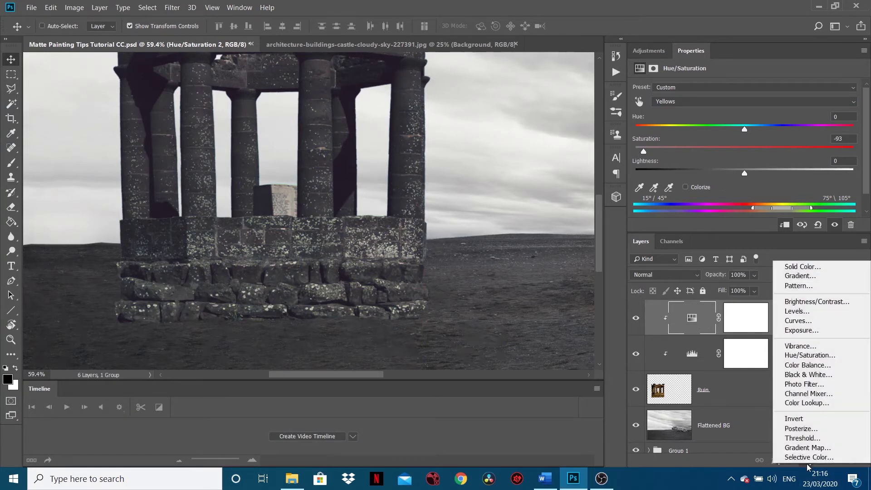
left_click(815, 356)
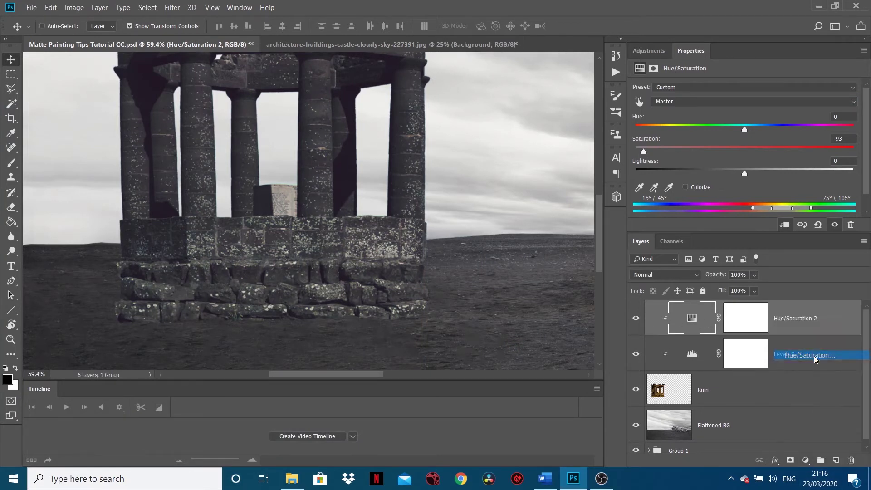
left_click_drag(744, 151, 852, 150)
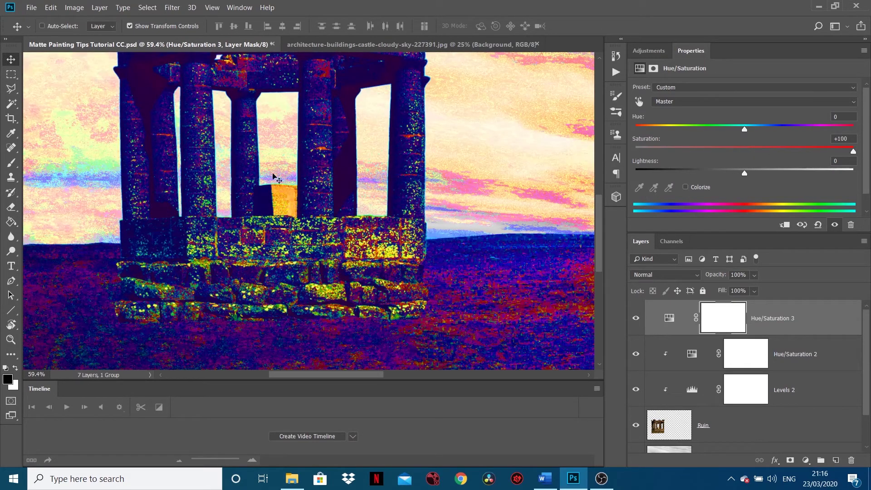
left_click_drag(839, 310, 851, 460)
Compare the whole image with the ruin's adjustments hidden and shown, and review the Levels 2 and Hue/Saturation 2 settings
scroll(450, 224, "down", 4)
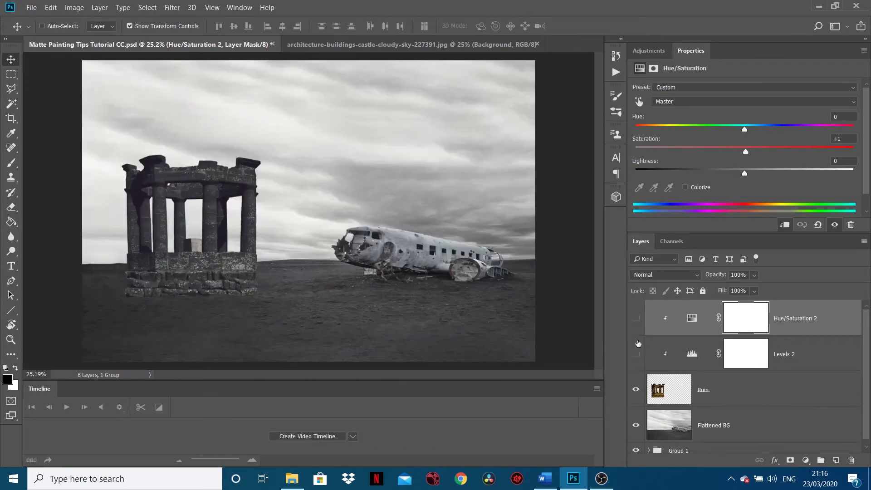
left_click(636, 318)
left_click(636, 318)
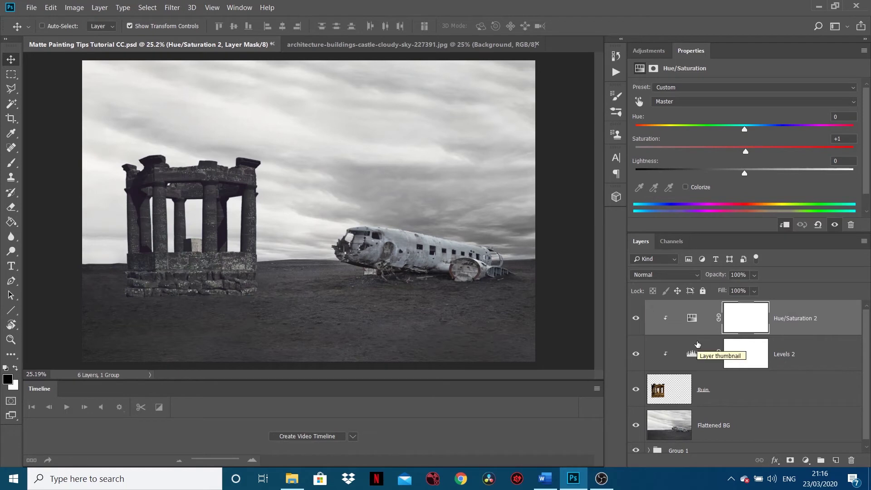
left_click(811, 356)
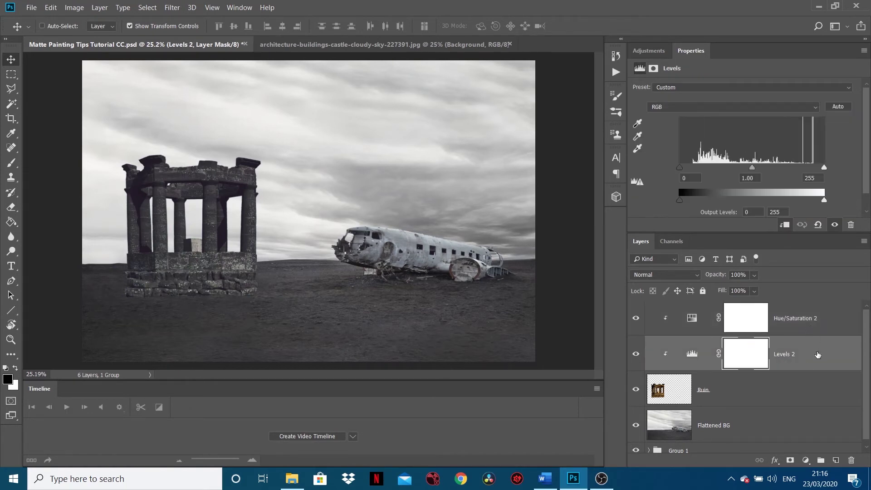
left_click(798, 319)
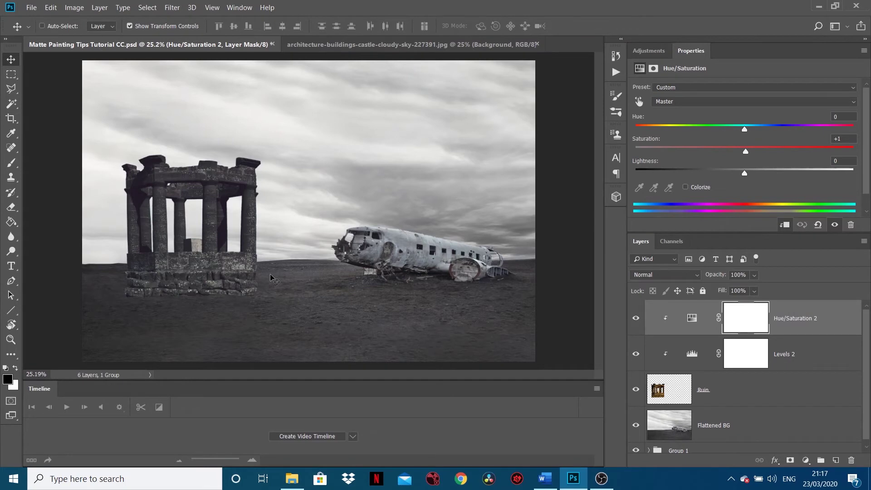
Switch to the castle garden image, examine the bushes against the grass up close, and select the Bushes-PNG-Transparent-Image layer
left_click(352, 44)
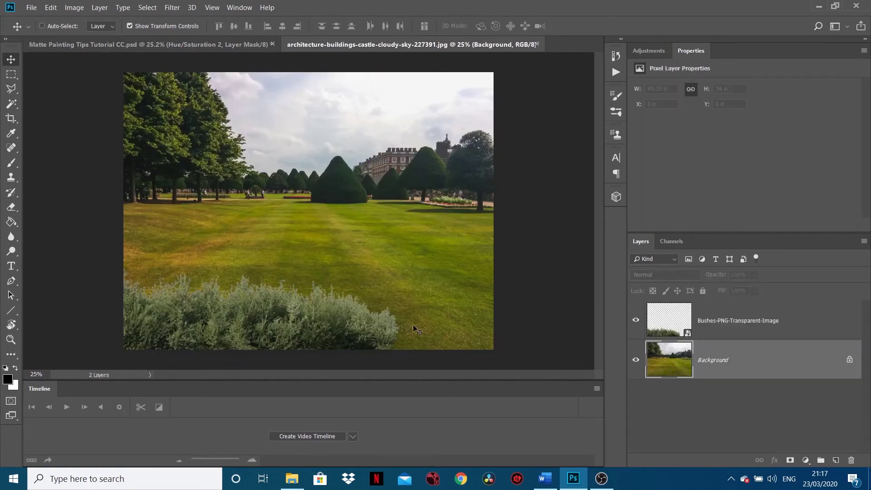
scroll(245, 331, "up", 2)
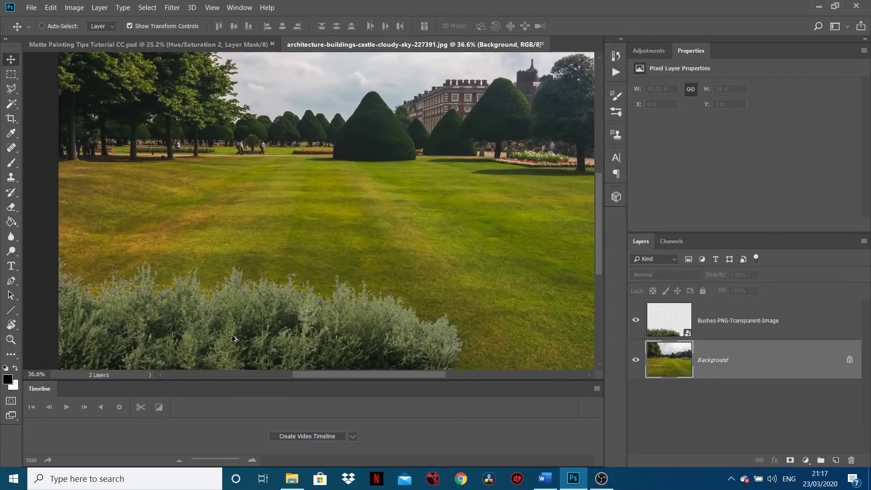
scroll(230, 315, "up", 5)
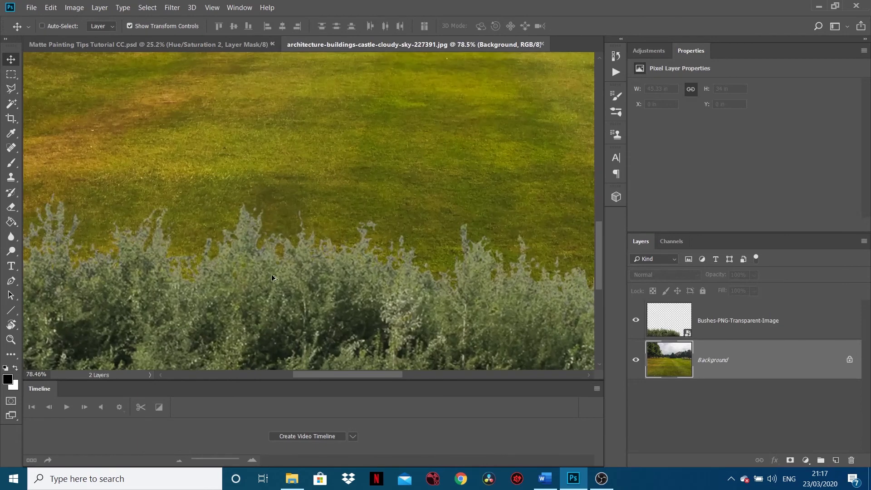
left_click(759, 332)
scroll(331, 286, "down", 5)
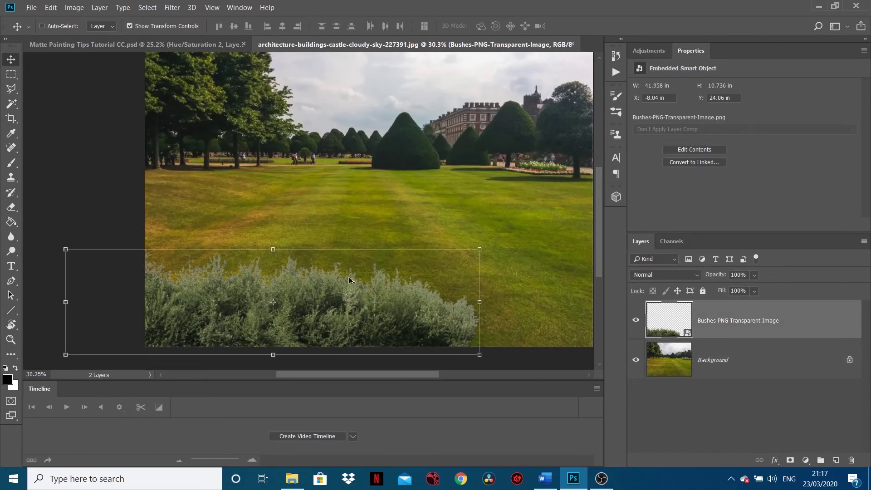
scroll(337, 280, "down", 2)
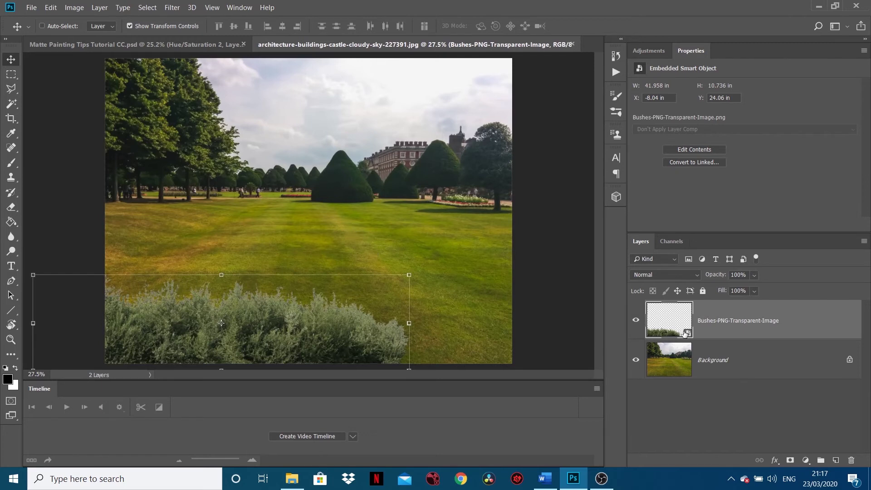
Compare the bushes with the grass in the Red and Green channels, and display the Blue channel alone
left_click(676, 243)
left_click(689, 282)
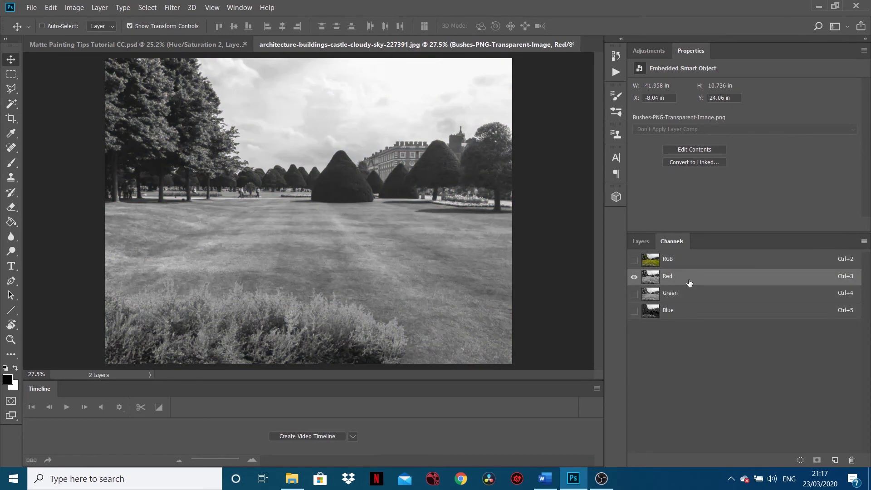
left_click(688, 298)
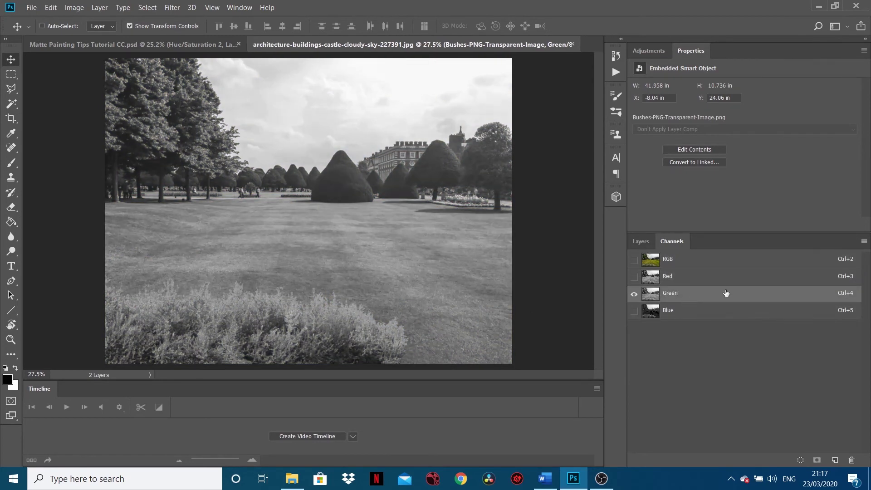
left_click(701, 279)
left_click(695, 295)
left_click(688, 313)
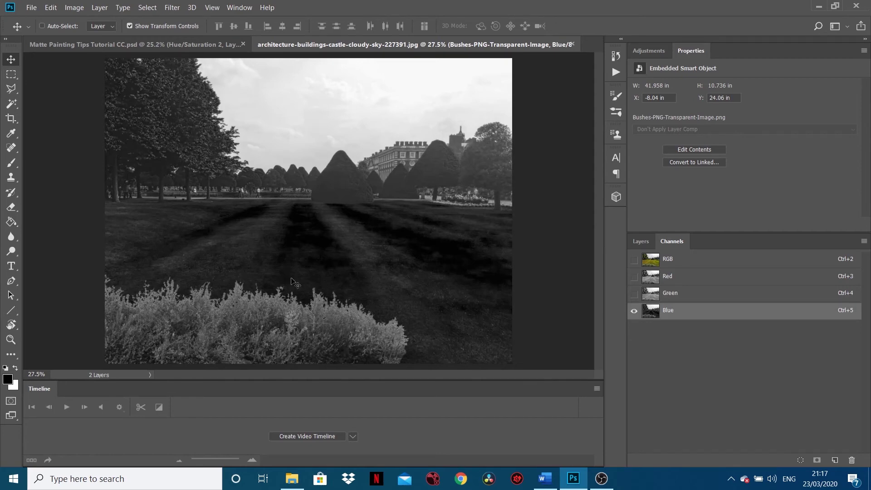
Add a Levels adjustment layer above the bushes and clip it to the Bushes-PNG-Transparent-Image layer
left_click(640, 242)
left_click(805, 461)
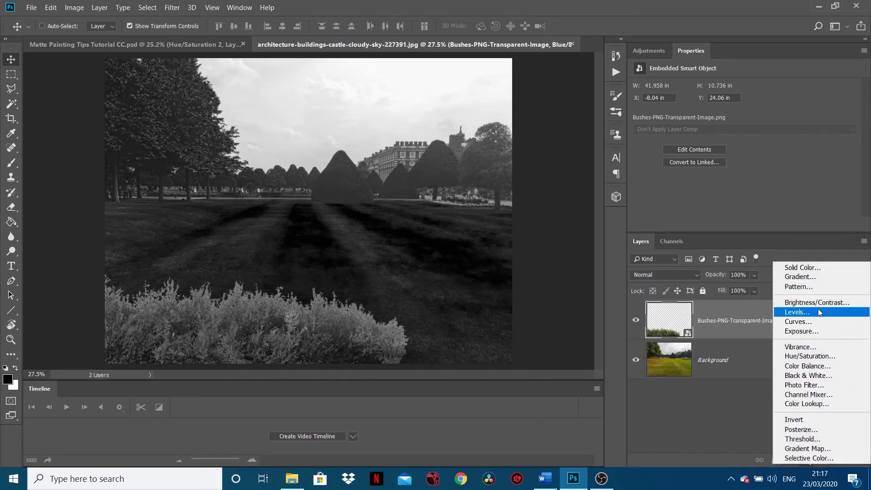
left_click(817, 309)
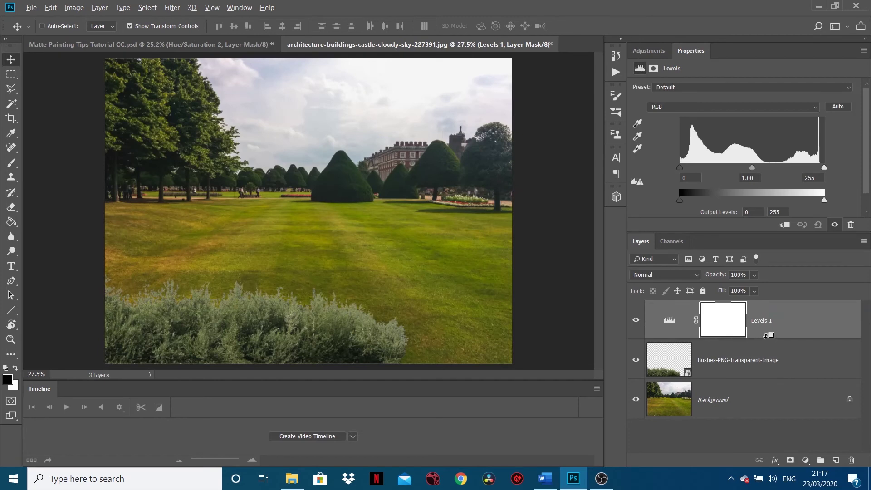
Display the Red channel alone and match the bushes to the grass with Red Levels: midtones 1.14, output levels 11 and 195
left_click(671, 241)
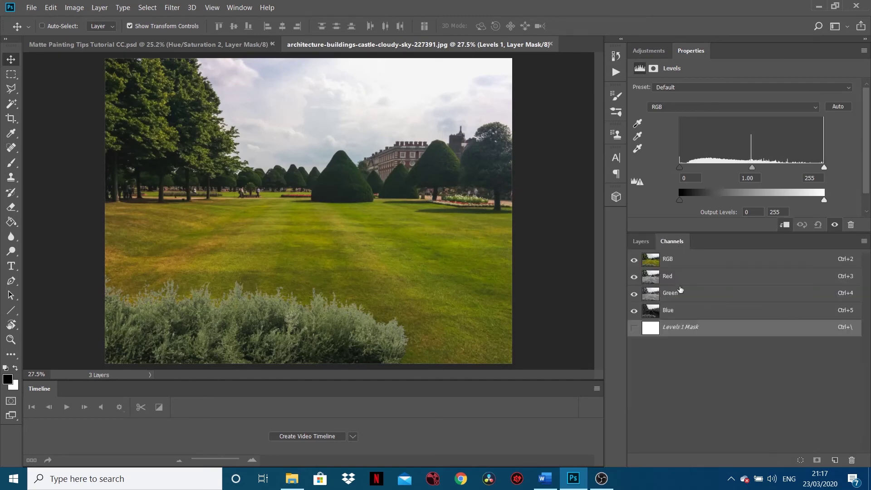
left_click(691, 279)
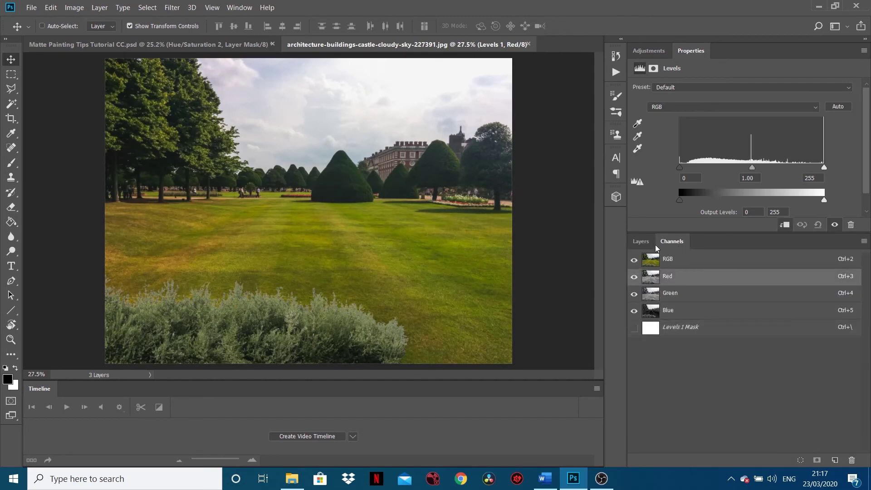
left_click(633, 293)
left_click(634, 311)
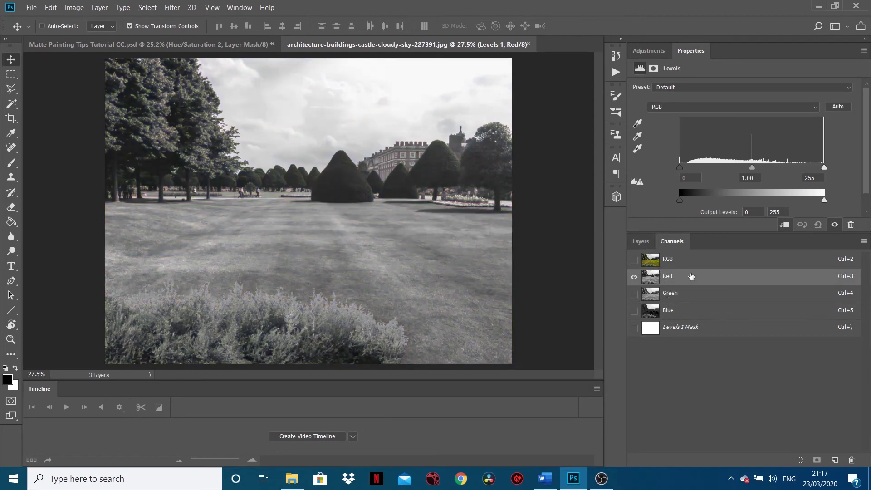
left_click(687, 110)
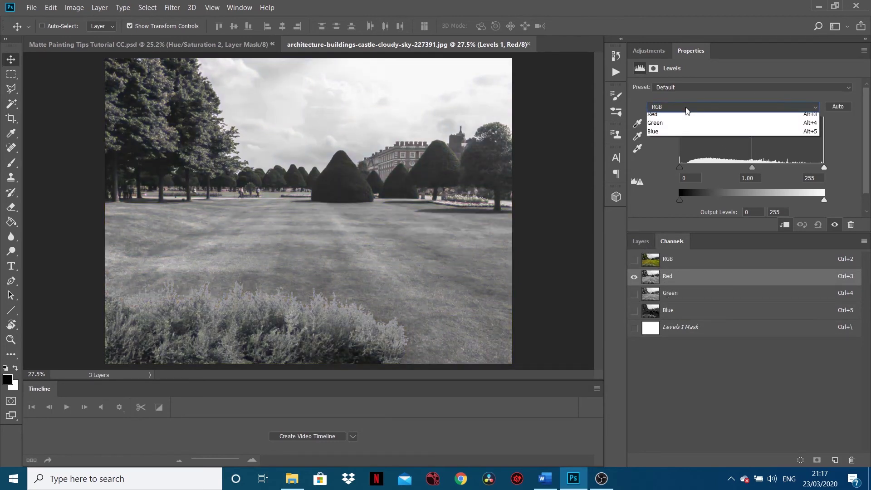
left_click(662, 127)
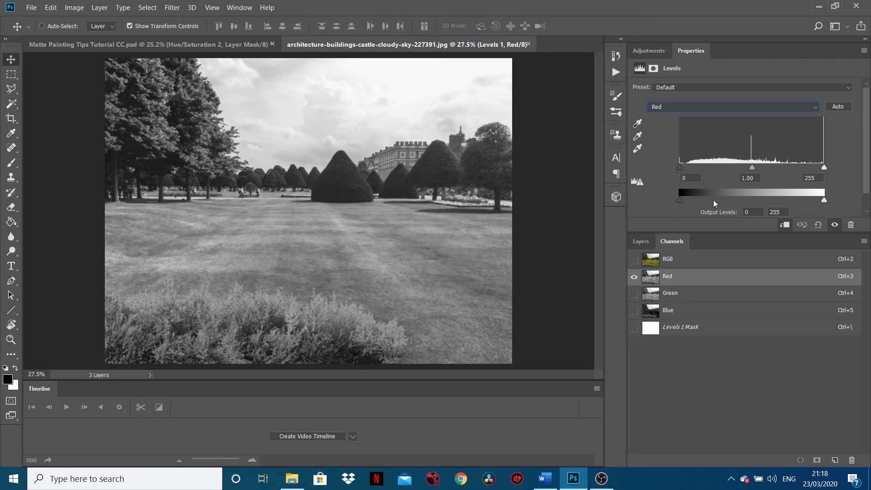
left_click_drag(683, 200, 686, 203)
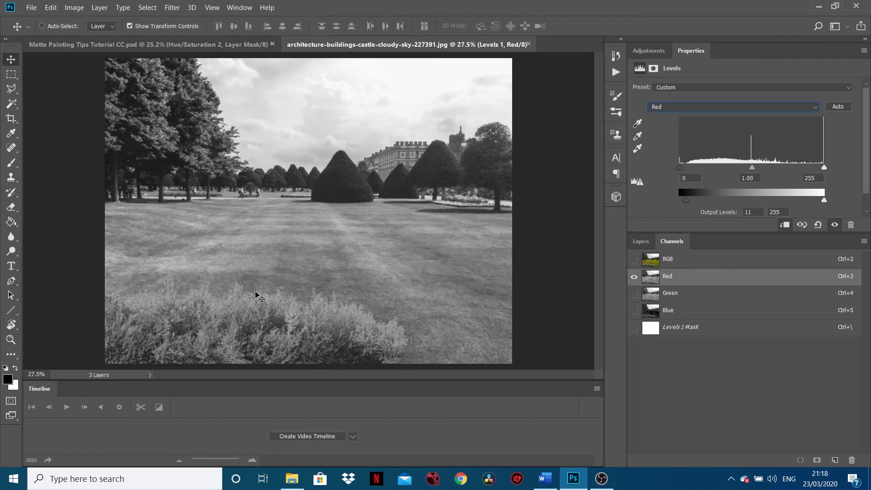
left_click_drag(823, 201, 810, 202)
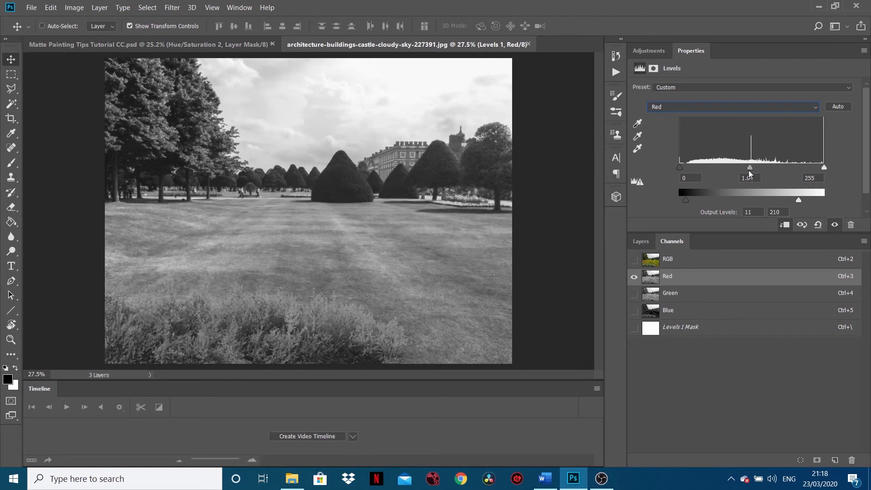
left_click_drag(748, 170, 745, 168)
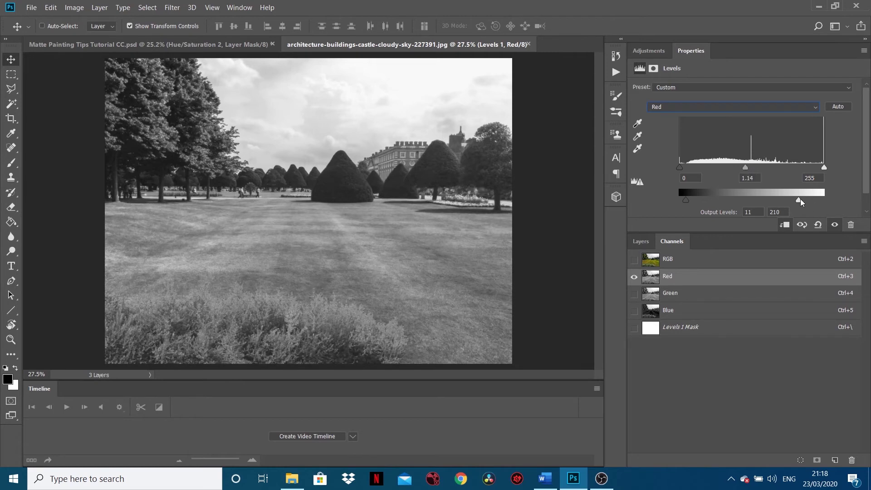
left_click_drag(802, 200, 854, 198)
Display the Green channel alone and set the Green output levels of Levels 1 to 19 and 208, keeping midtones at 1.00
left_click(700, 293)
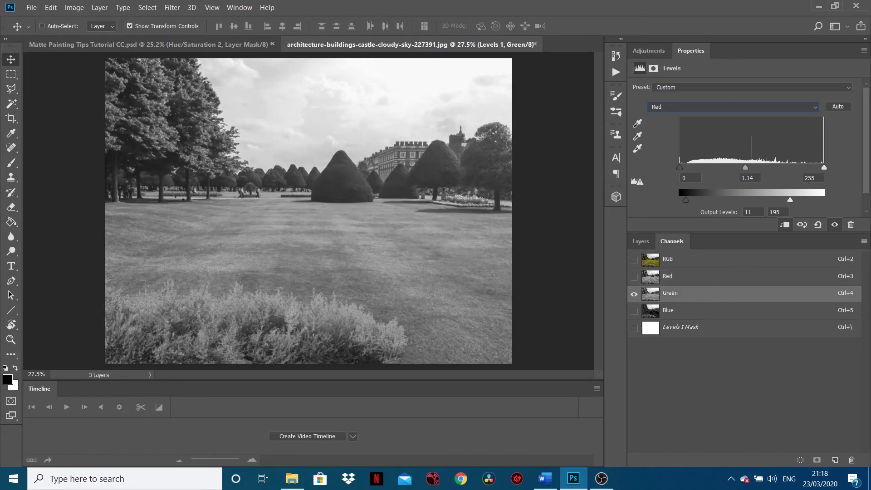
left_click(715, 110)
left_click(695, 137)
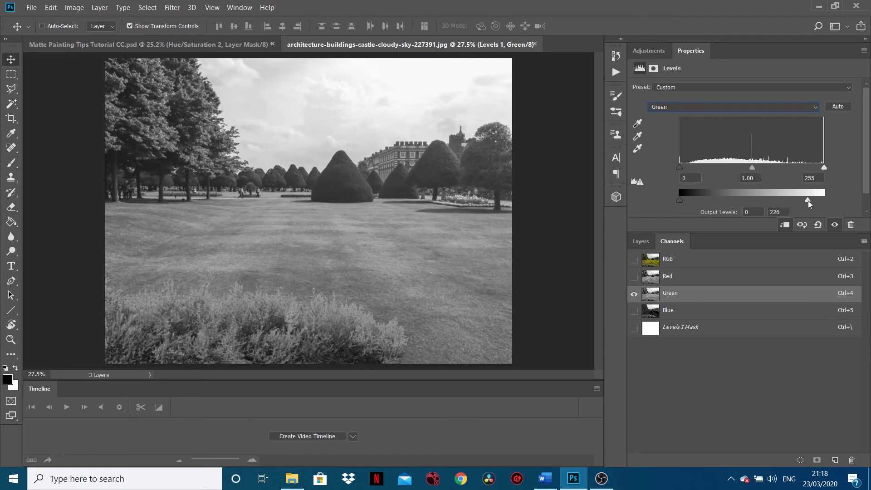
left_click_drag(680, 200, 691, 204)
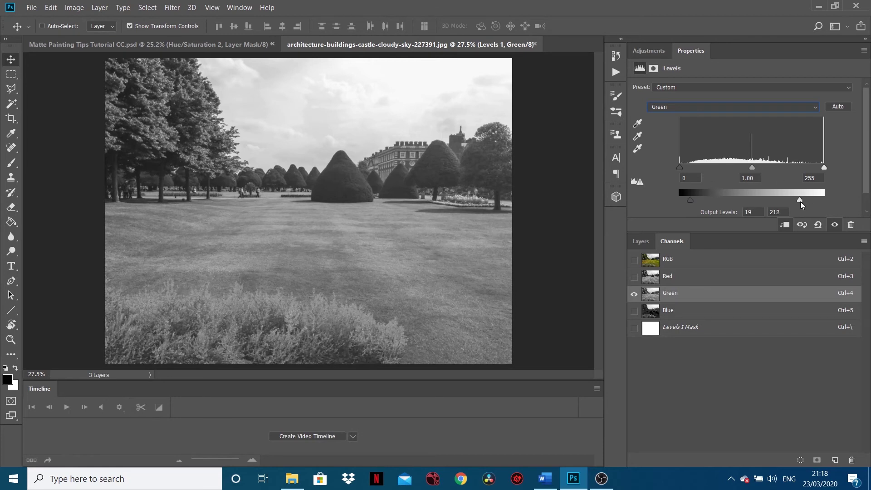
left_click_drag(745, 170, 753, 173)
Display the Blue channel alone and darken the bushes with Blue Levels: midtones 0.76 and white output level 172
left_click(684, 313)
left_click(680, 106)
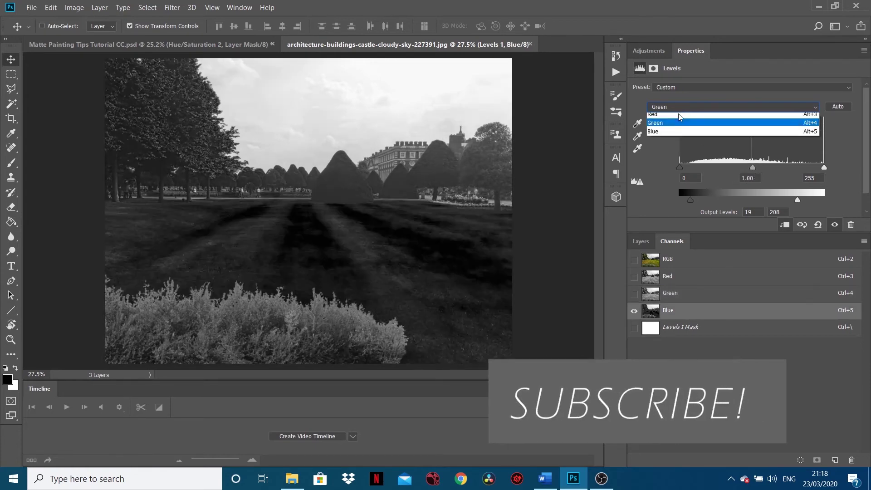
left_click(670, 145)
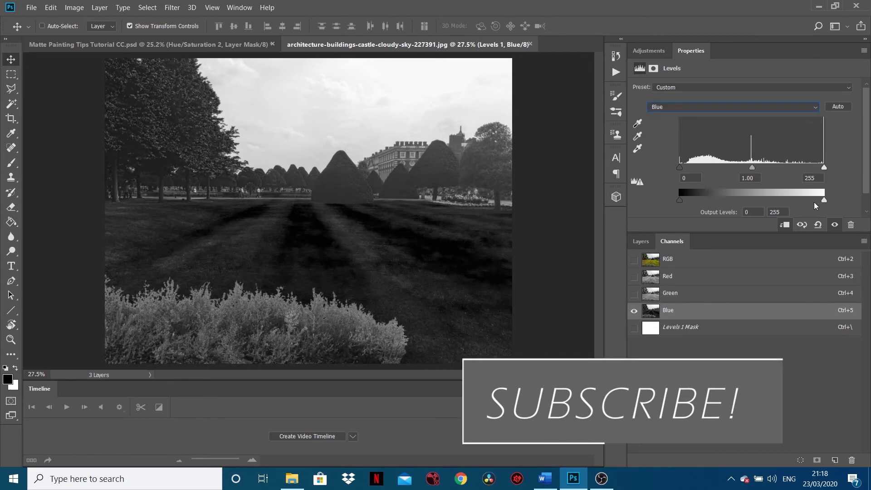
left_click_drag(825, 200, 797, 200)
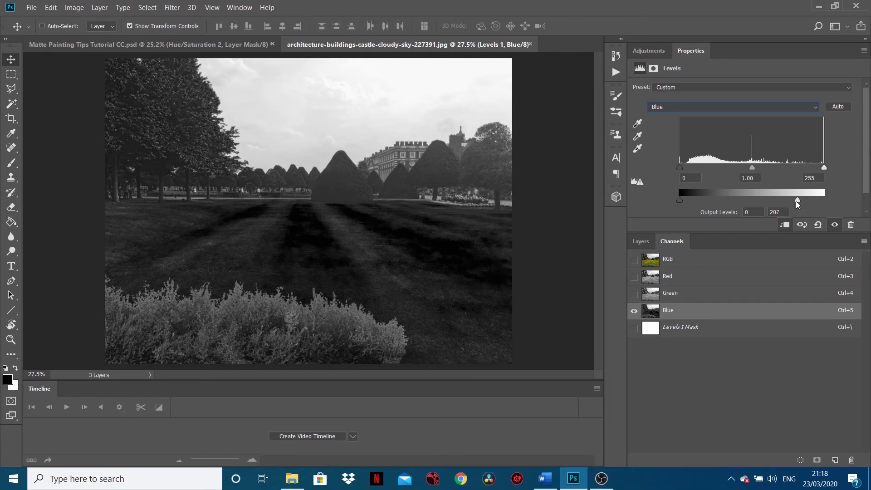
mouse_move(755, 166)
left_mouse_down()
mouse_move(741, 167)
mouse_move(763, 170)
left_mouse_up()
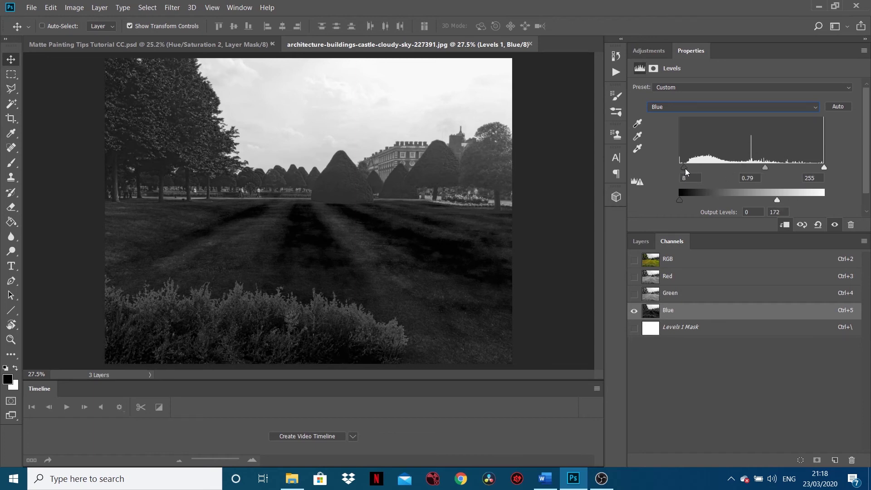
left_click_drag(824, 167, 770, 169)
Return to the full-colour view and compare the bushes with the Levels 1 layer hidden and shown
left_click(690, 259)
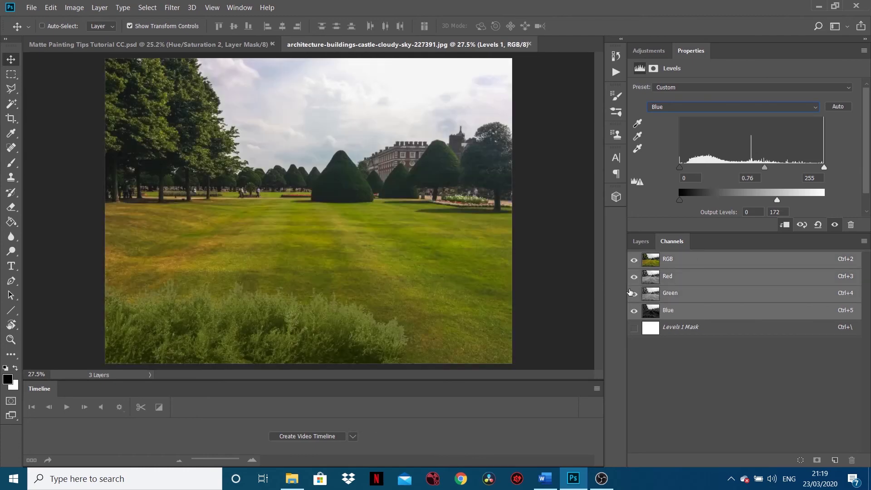
left_click(640, 241)
left_click(636, 320)
left_click(635, 320)
left_click(635, 321)
left_click(635, 320)
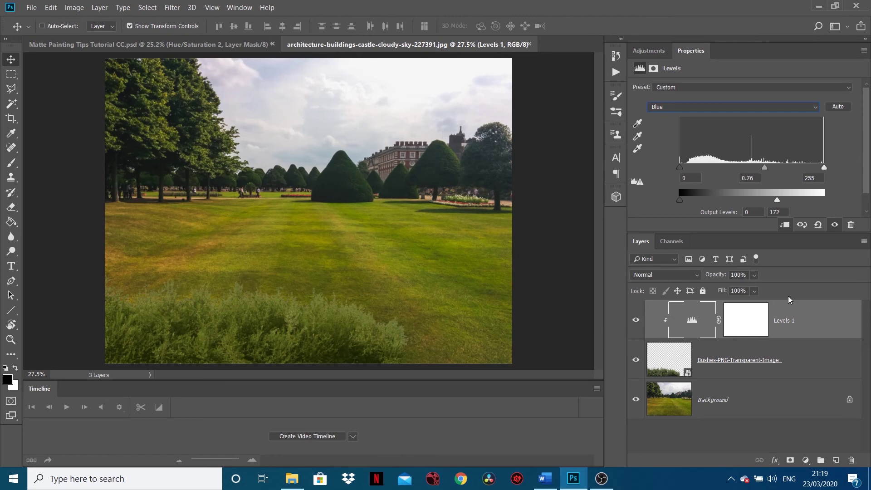
Reduce the Levels 1 layer's opacity to 60% and compare the bushes with the layer hidden and shown
left_click(753, 275)
left_click_drag(753, 288, 749, 288)
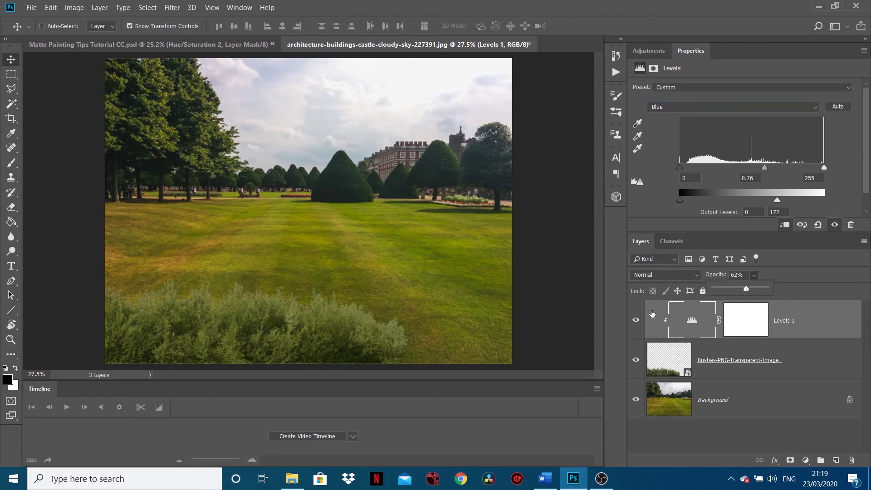
left_click(738, 277)
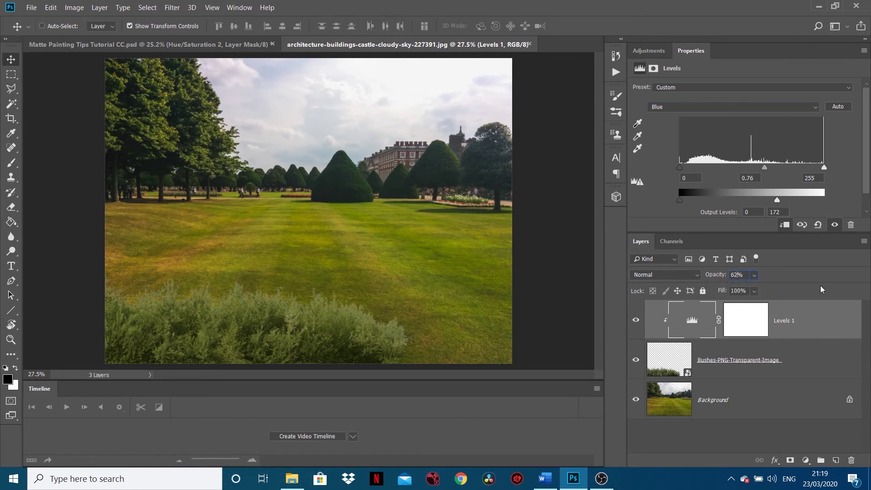
key("BackSpace")
type("0")
left_click(689, 434)
left_click(636, 320)
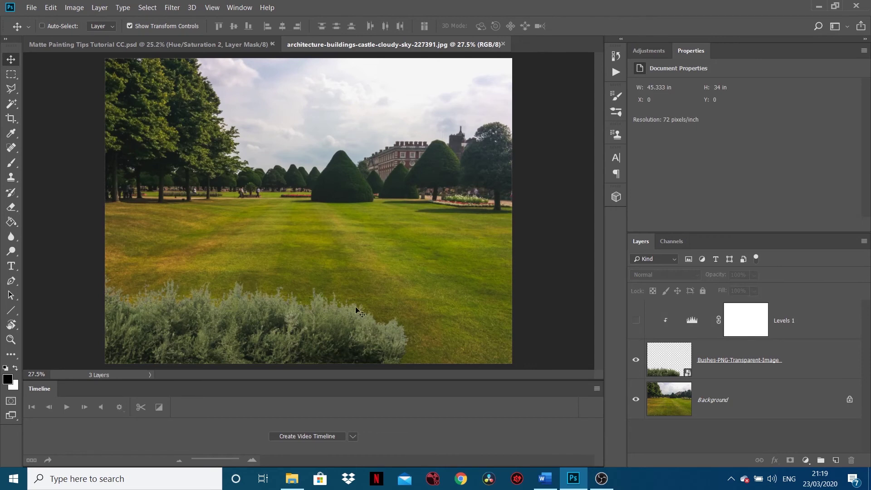
left_click(637, 320)
Add a second Levels adjustment above Levels 1, clipped to the bushes, with the Brush tool active
left_click(746, 320)
key("b")
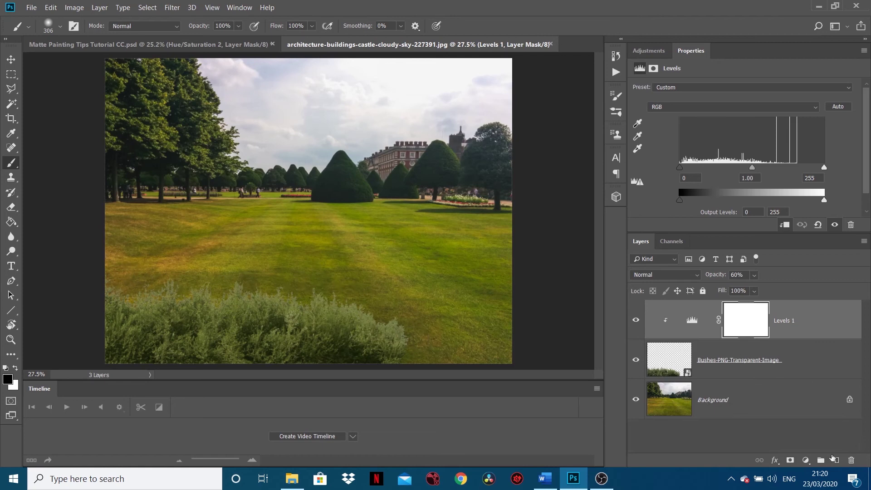
left_click(805, 460)
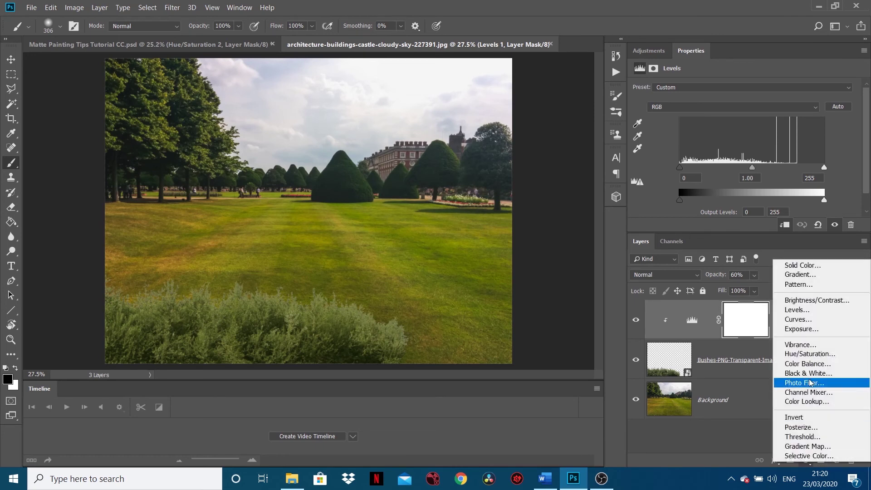
left_click(814, 312)
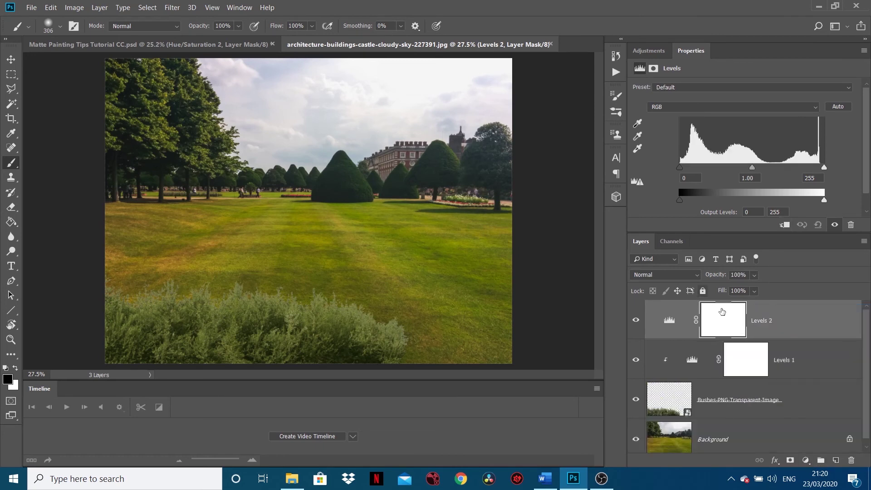
left_click(805, 339, "alt")
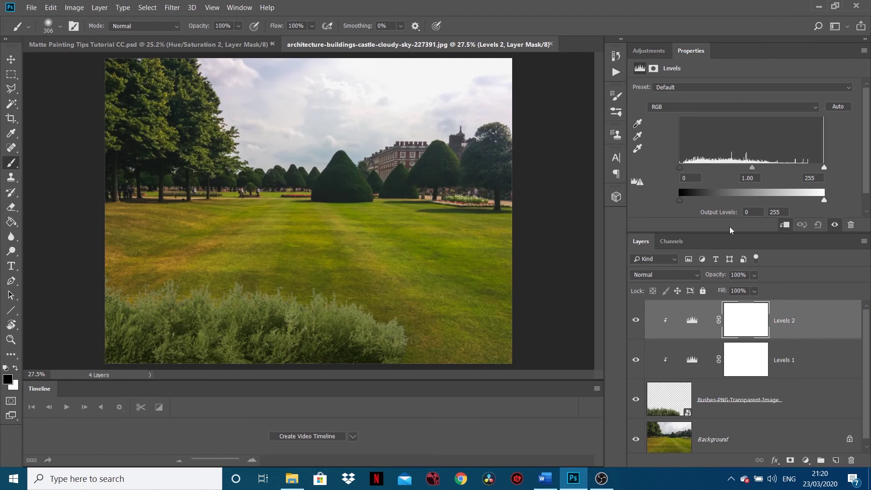
Set the Levels 2 midtones to 0.82, invert its mask to black, and paint white along the bushes' upper edge
mouse_move(752, 169)
left_mouse_down()
mouse_move(731, 169)
mouse_move(741, 169)
left_mouse_up()
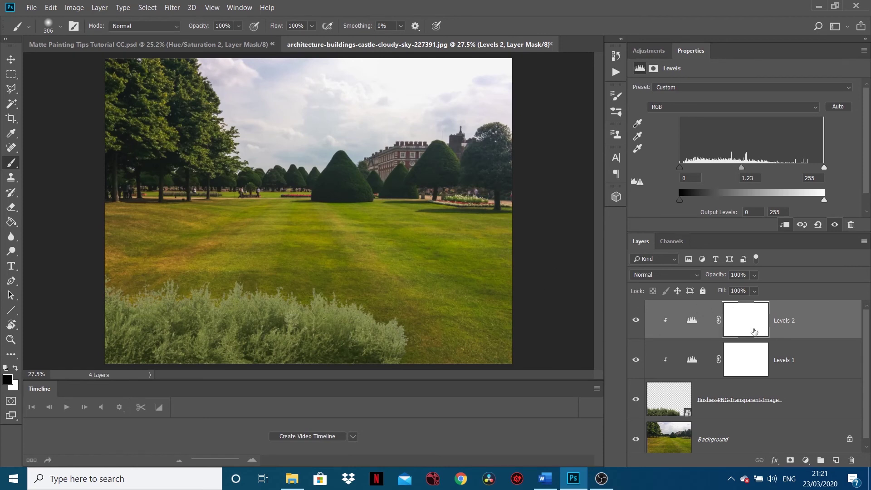
key("ctrl+i")
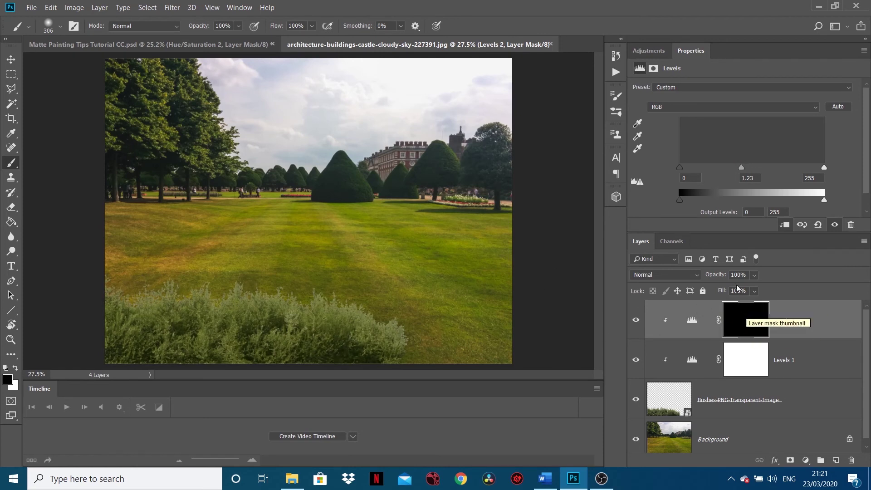
left_click_drag(741, 168, 761, 167)
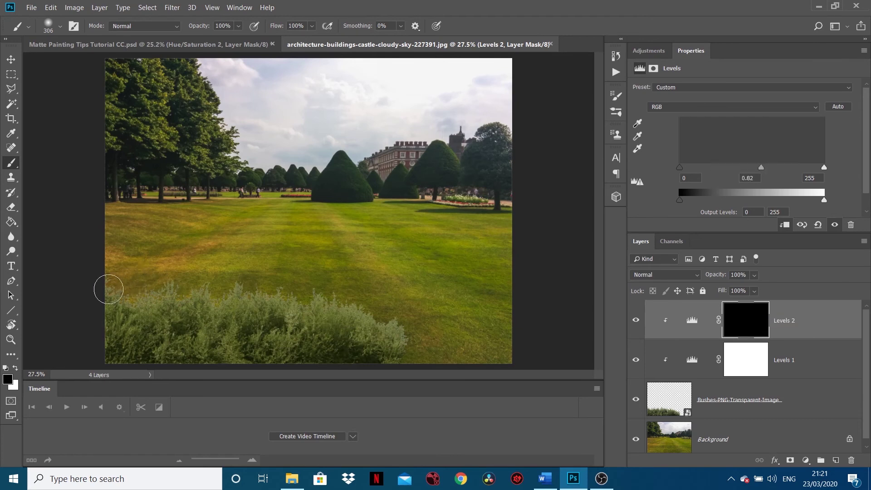
left_click(15, 367)
mouse_move(102, 270)
left_mouse_down()
mouse_move(118, 293)
mouse_move(164, 303)
mouse_move(299, 297)
mouse_move(365, 305)
mouse_move(420, 345)
mouse_move(372, 310)
mouse_move(245, 278)
mouse_move(74, 271)
mouse_move(82, 274)
left_mouse_up()
Reset the RGB midtones of Levels 2 to 1
mouse_move(761, 172)
left_mouse_down()
mouse_move(705, 181)
mouse_move(764, 179)
mouse_move(730, 179)
mouse_move(748, 180)
left_mouse_up()
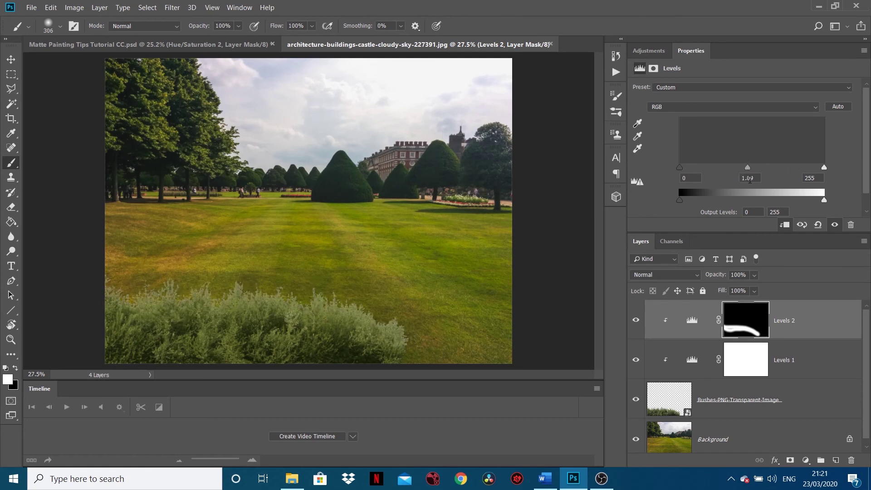
left_click(748, 179)
type("1")
key("Return")
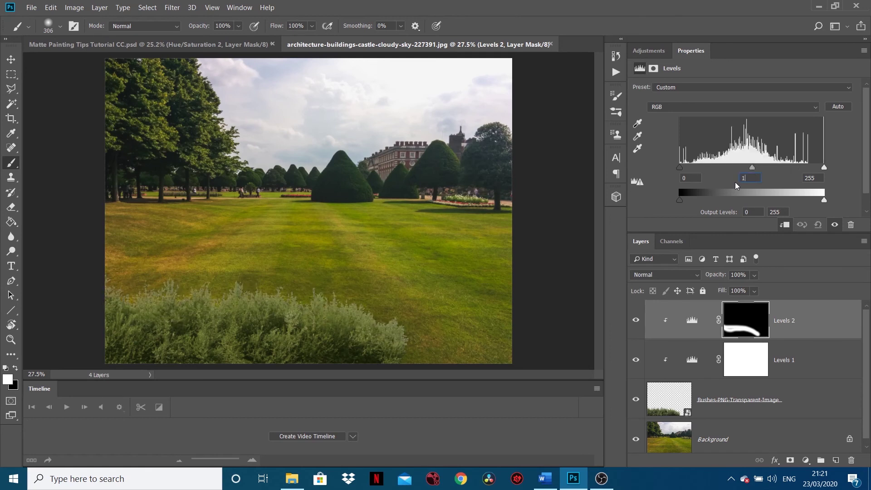
Display the Red channel alone and lower the Red white output level of Levels 2 to about 204
left_click(671, 240)
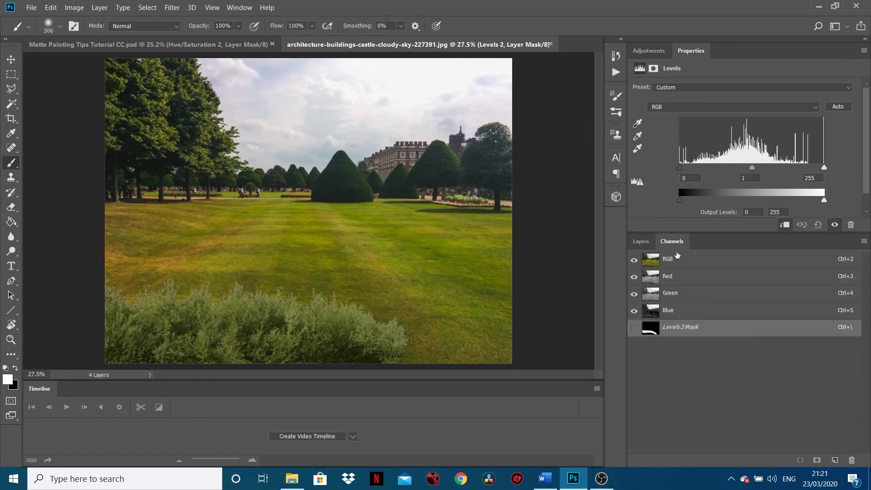
left_click(671, 278)
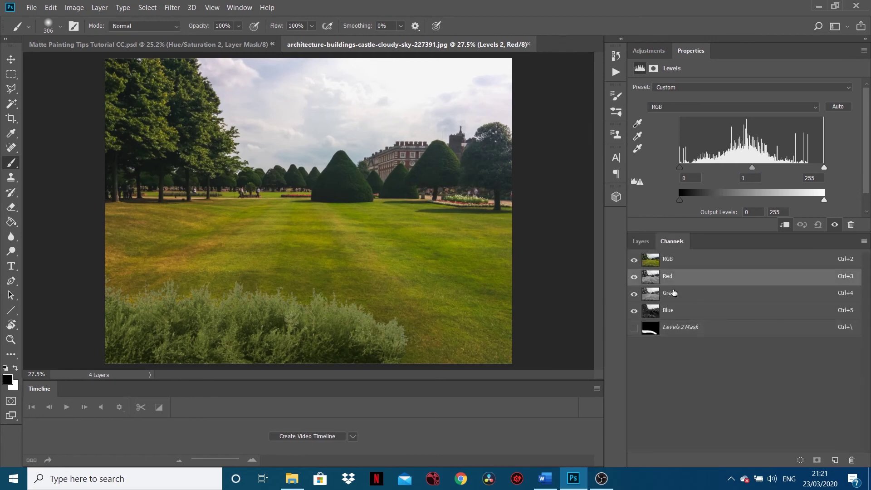
left_click_drag(634, 293, 637, 309)
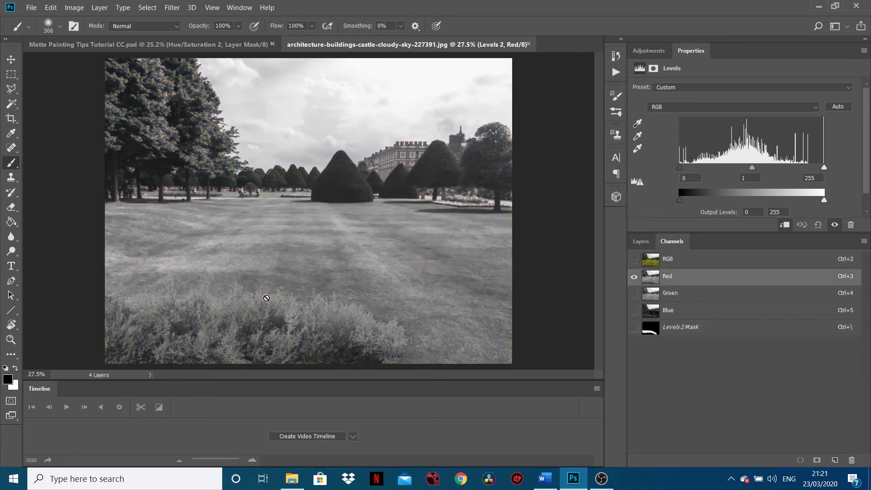
left_click(701, 108)
left_click(703, 117)
left_click_drag(823, 201, 806, 200)
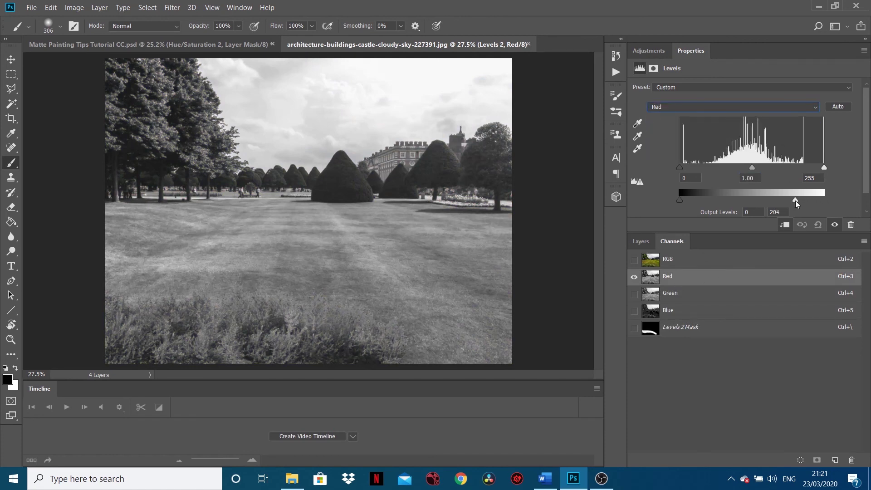
Darken the Red midtones of Levels 2 slightly, and with only the Green channel displayed set its white output level to 210 and midtones to 0.87
left_click_drag(752, 167, 755, 169)
key("ctrl+4")
left_click(698, 113)
left_click(707, 136)
left_click_drag(812, 202, 798, 202)
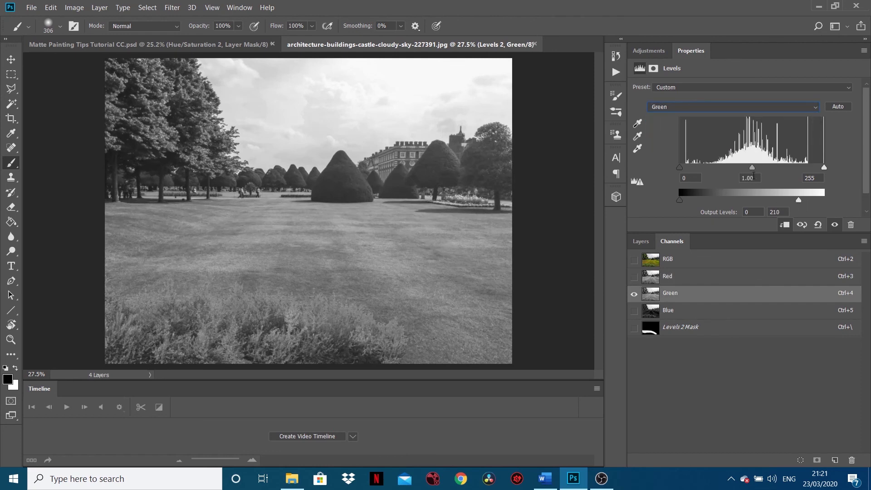
left_click_drag(753, 169, 760, 169)
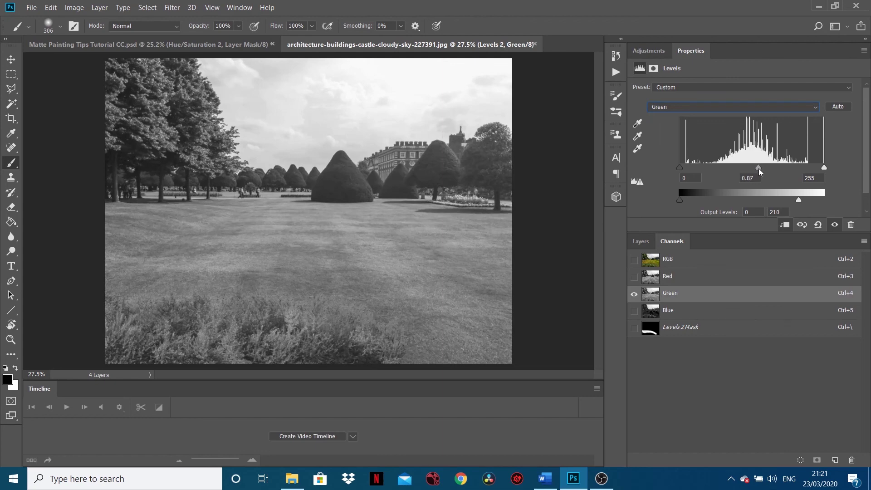
Display the Blue channel alone and lower the Blue white output level of Levels 2 to 165
left_click(696, 313)
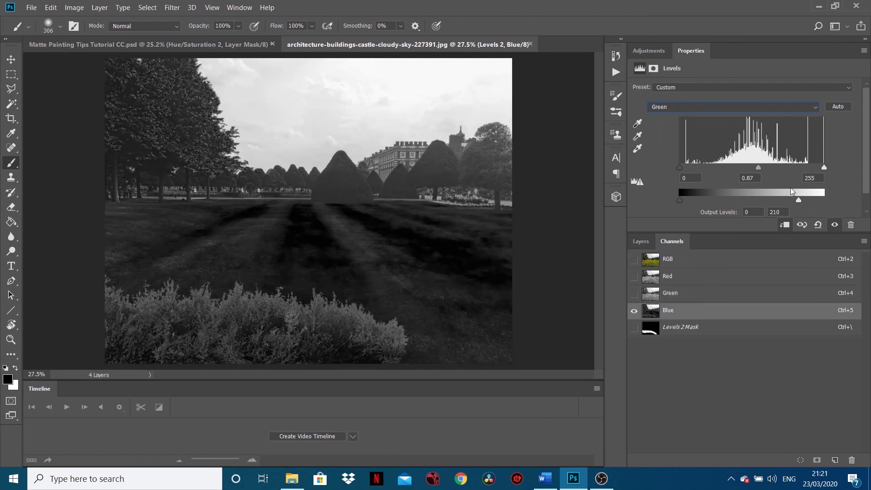
left_click(732, 107)
left_click(793, 133)
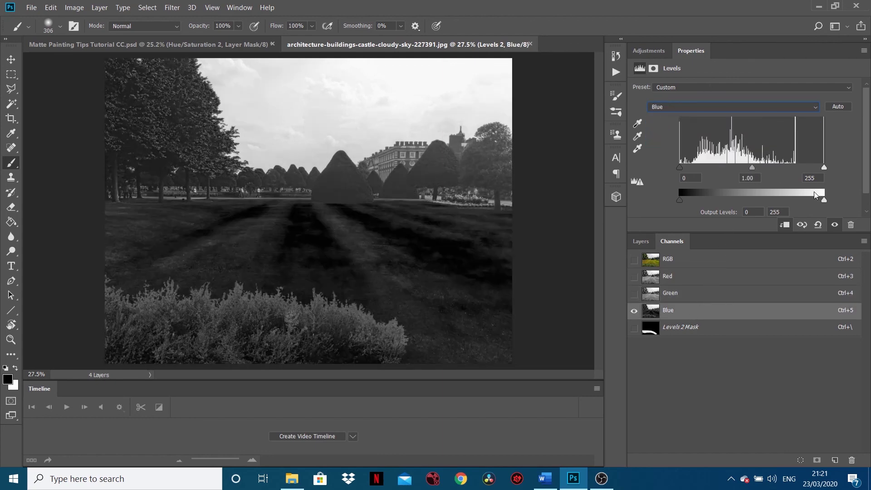
left_click_drag(812, 202, 772, 201)
mouse_move(752, 167)
left_mouse_down()
mouse_move(739, 170)
mouse_move(757, 171)
left_mouse_up()
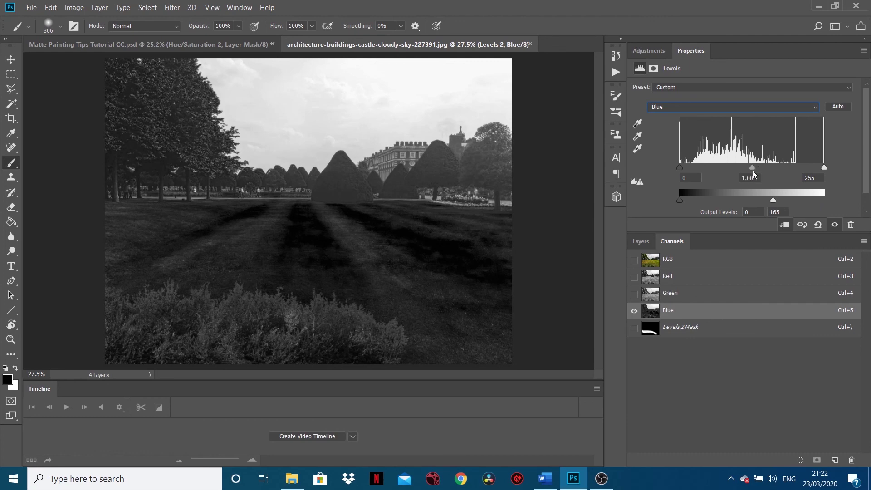
Display the full RGB composite and compare the bushes with the Levels 2 and Levels 1 adjustments hidden and shown
left_click(702, 262)
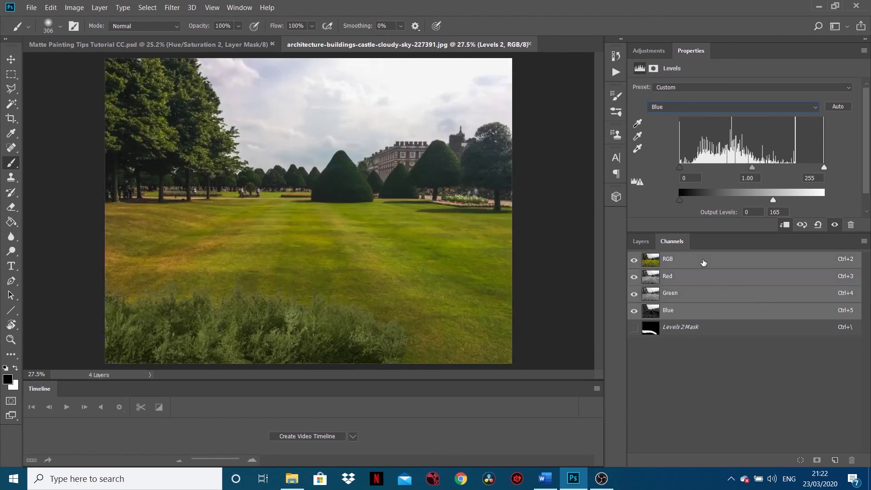
left_click(641, 241)
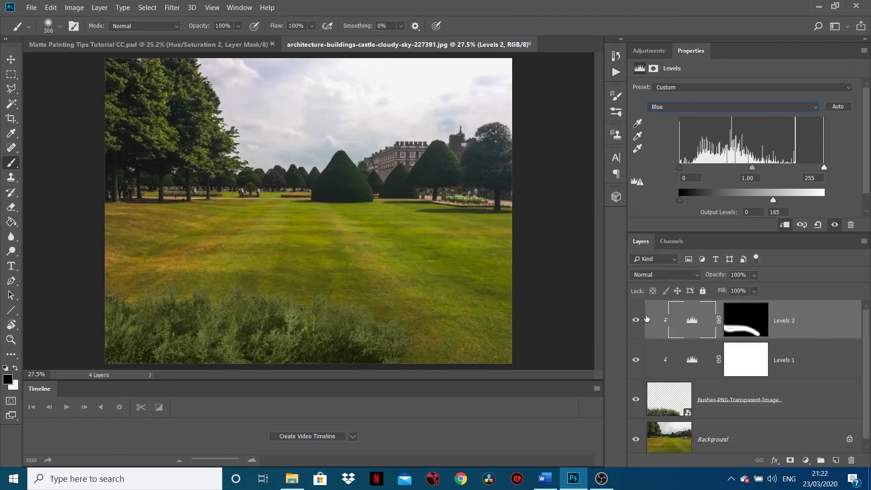
left_click(635, 320)
left_click(635, 320)
left_click_drag(636, 320, 639, 370)
left_click(635, 369)
left_click(635, 320)
left_click(635, 321)
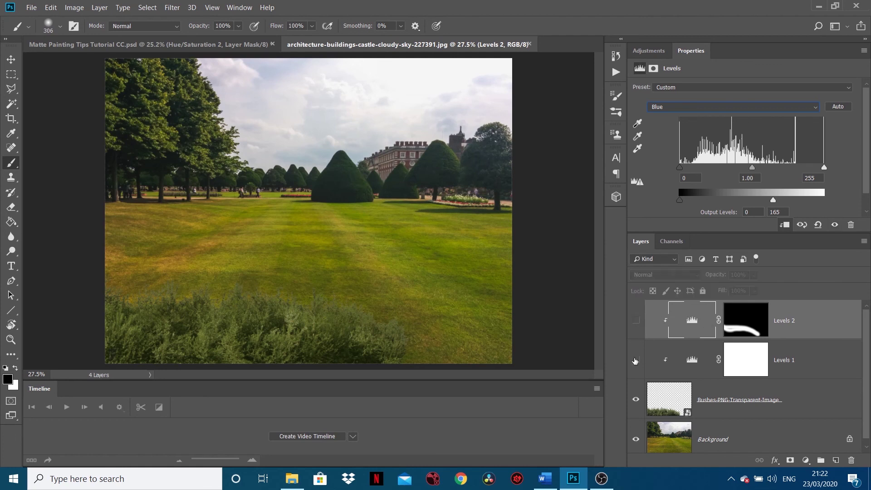
left_click(635, 360)
left_click(636, 321)
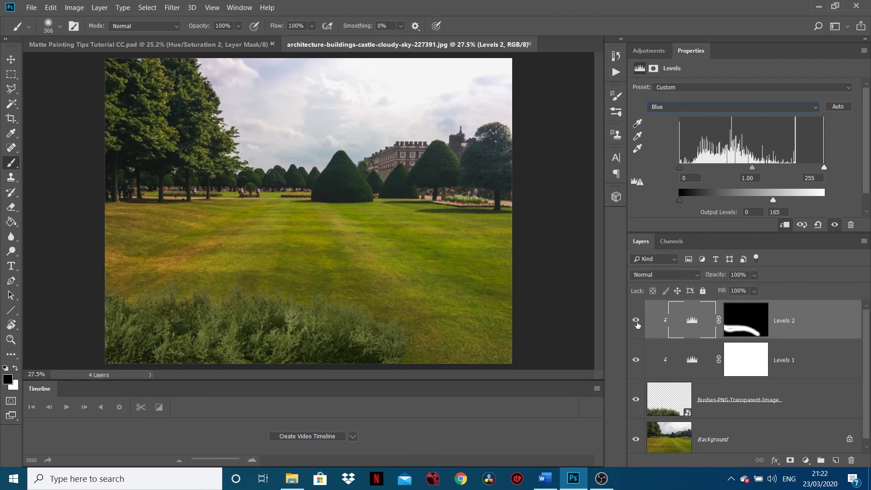